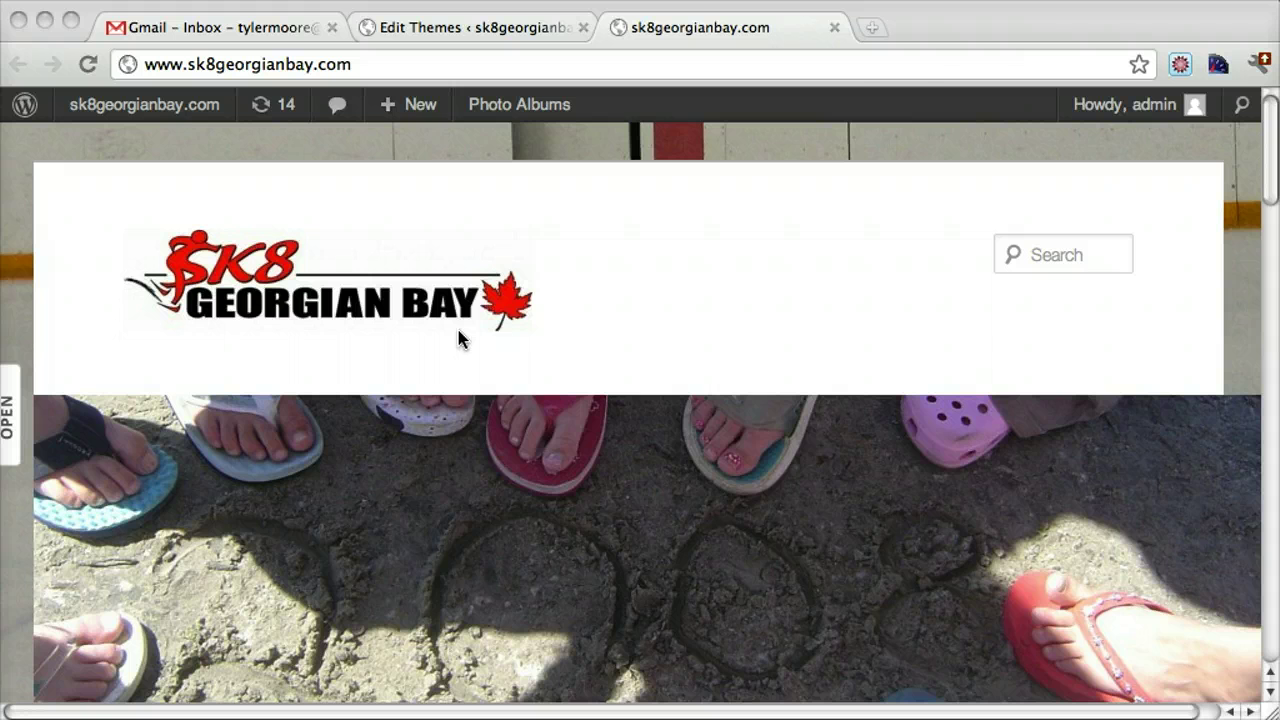
Step: Bring the browser to the front, enlarge it and reposition it on the desktop
click(968, 37)
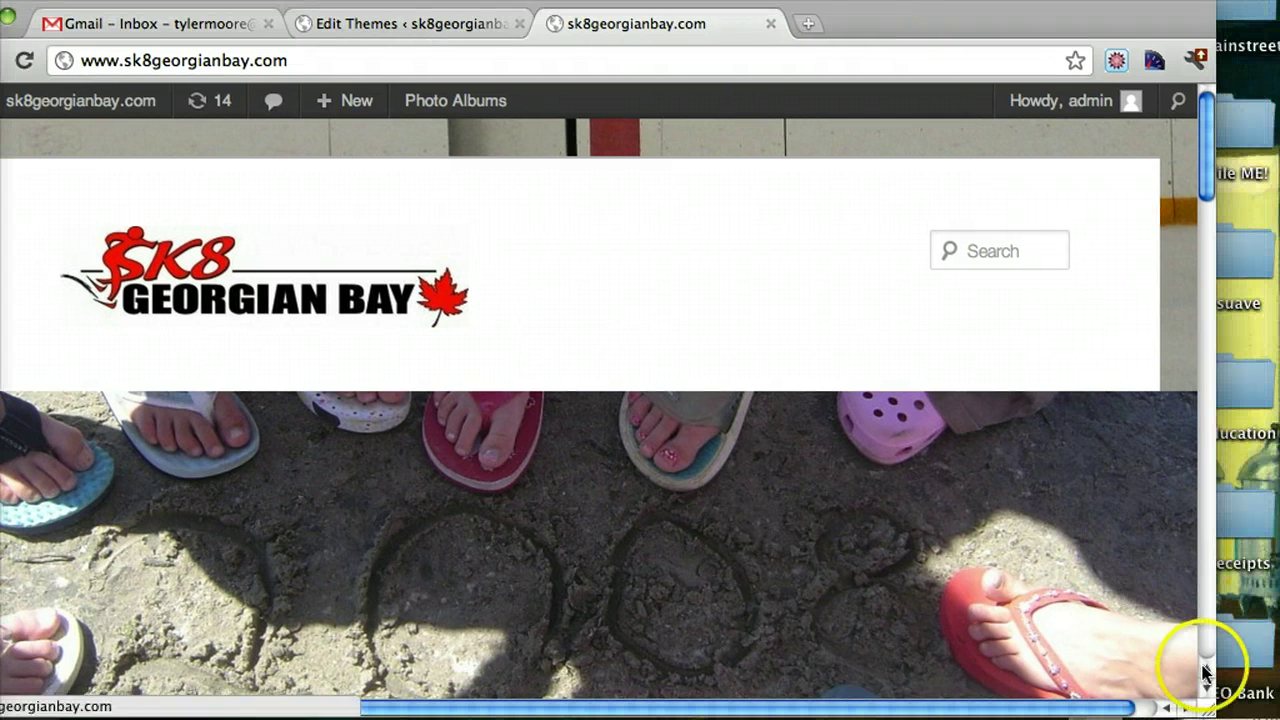
drag(1203, 672, 1278, 718)
click(648, 58)
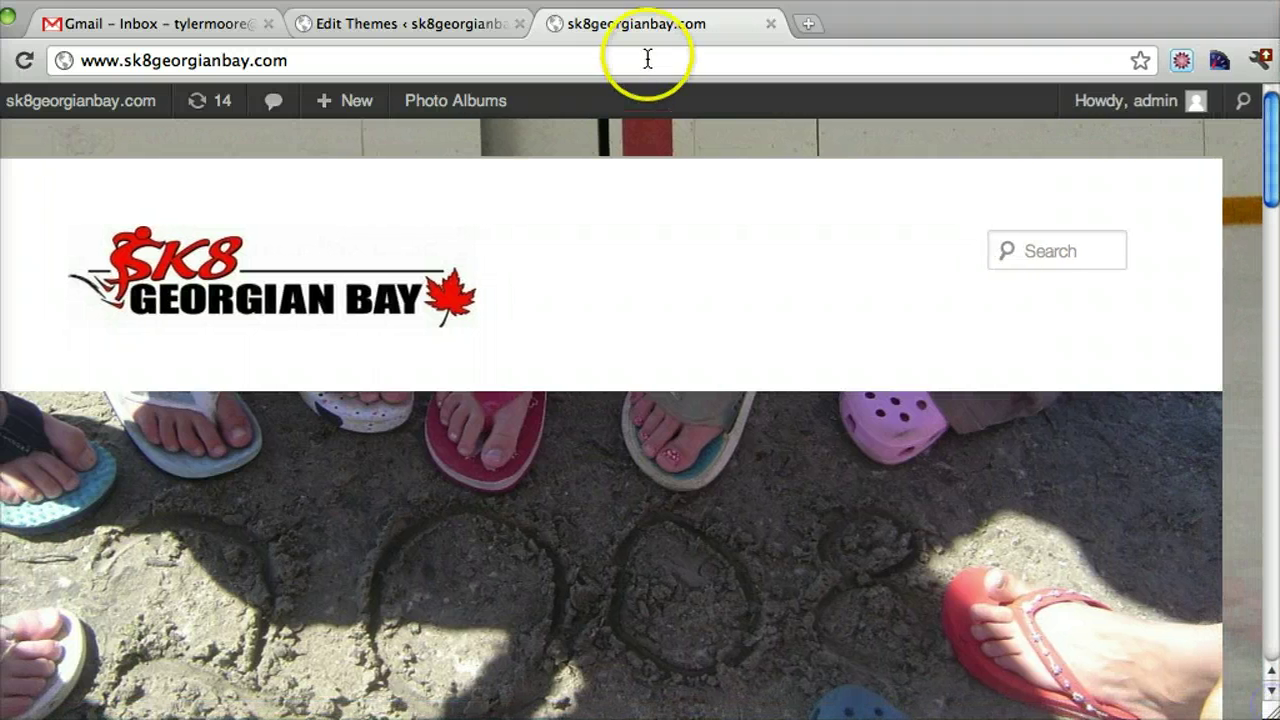
drag(900, 29, 966, 26)
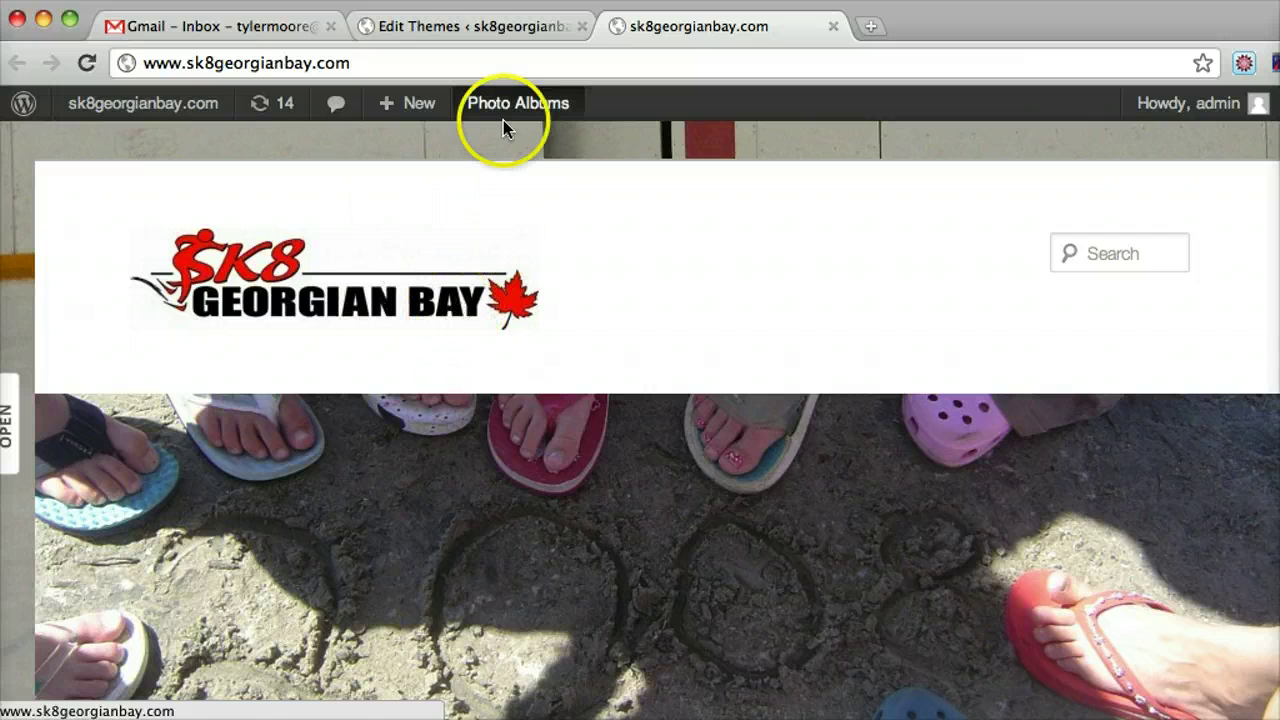
Step: Go to the Media Library in WordPress admin and open the SK83a image's edit page
click(479, 33)
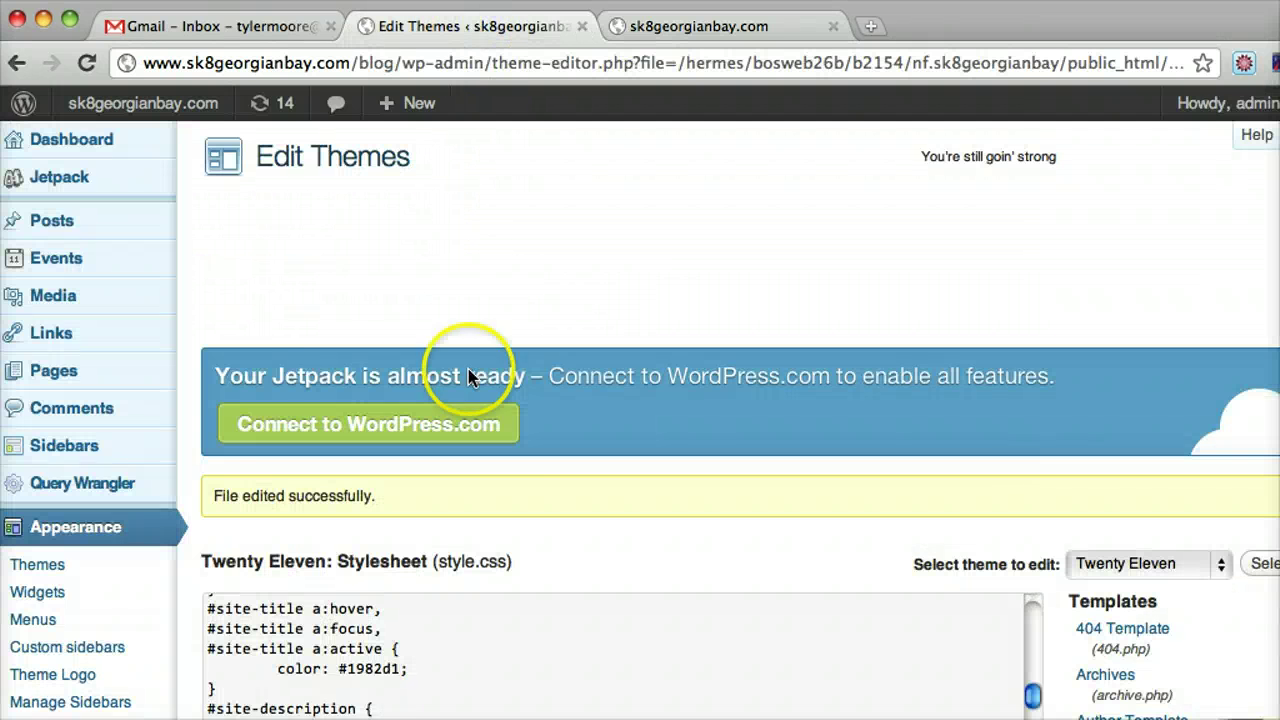
mouse_move(163, 272)
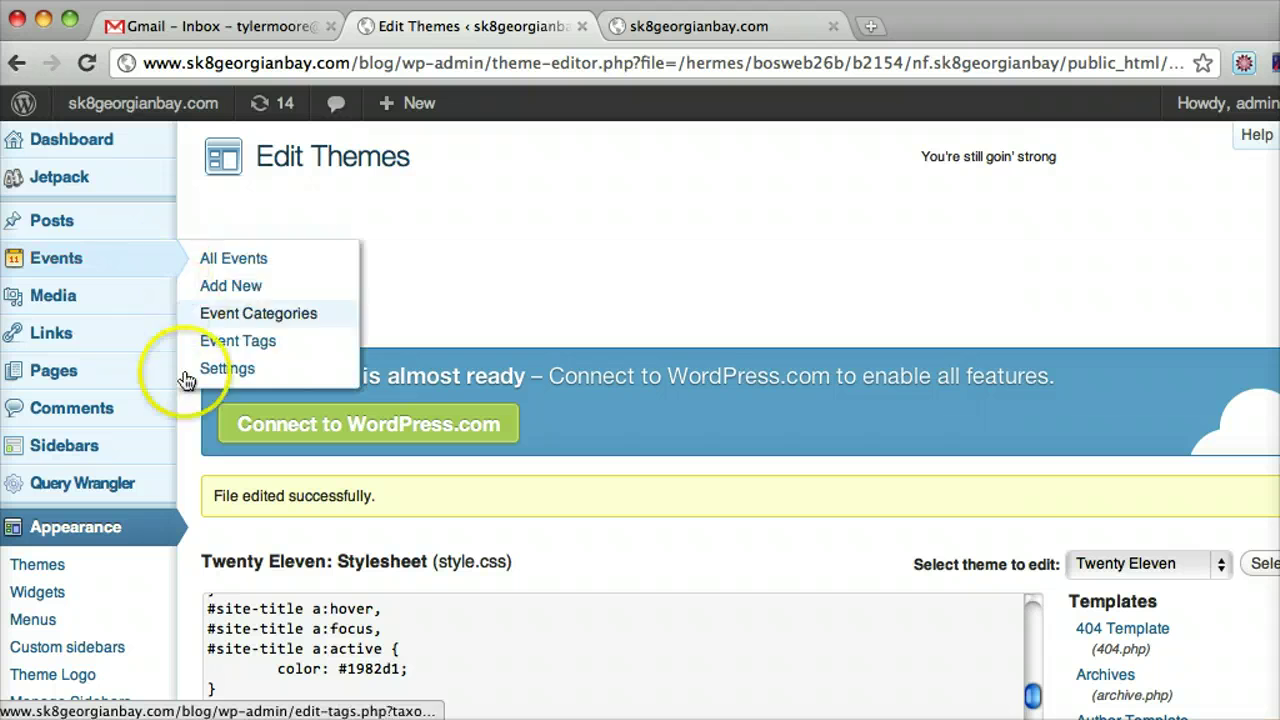
mouse_move(76, 312)
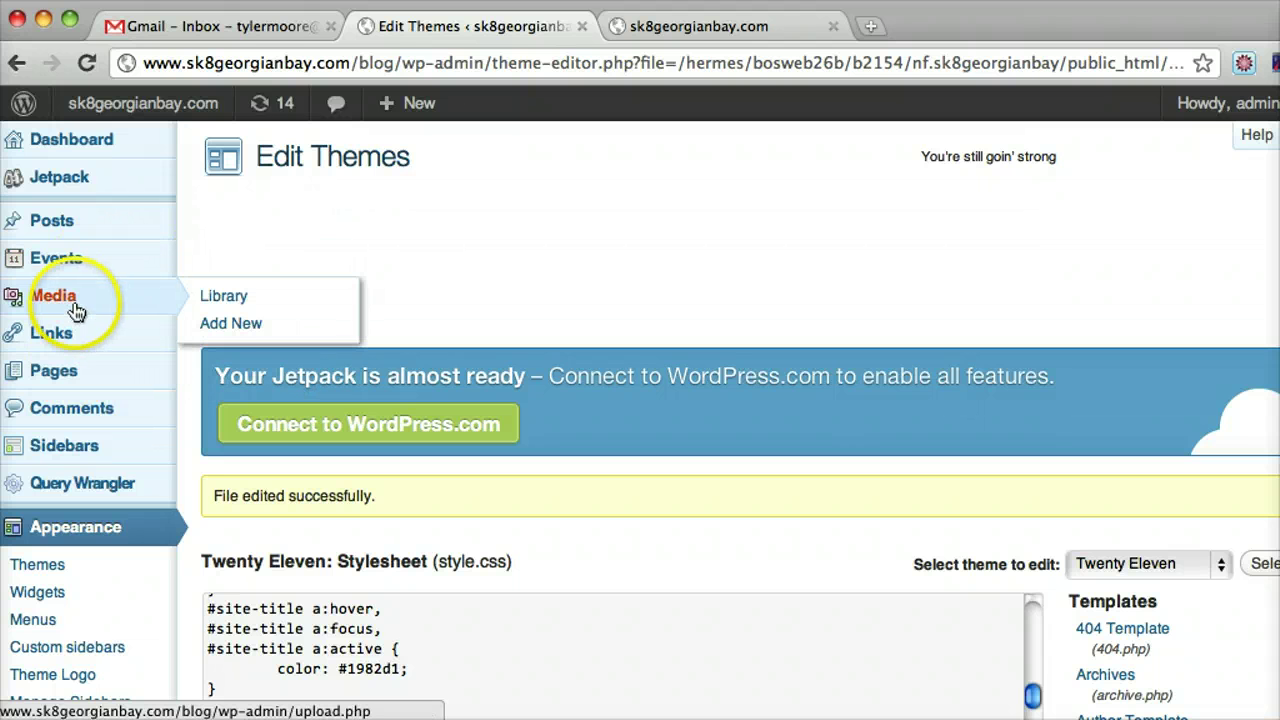
click(251, 298)
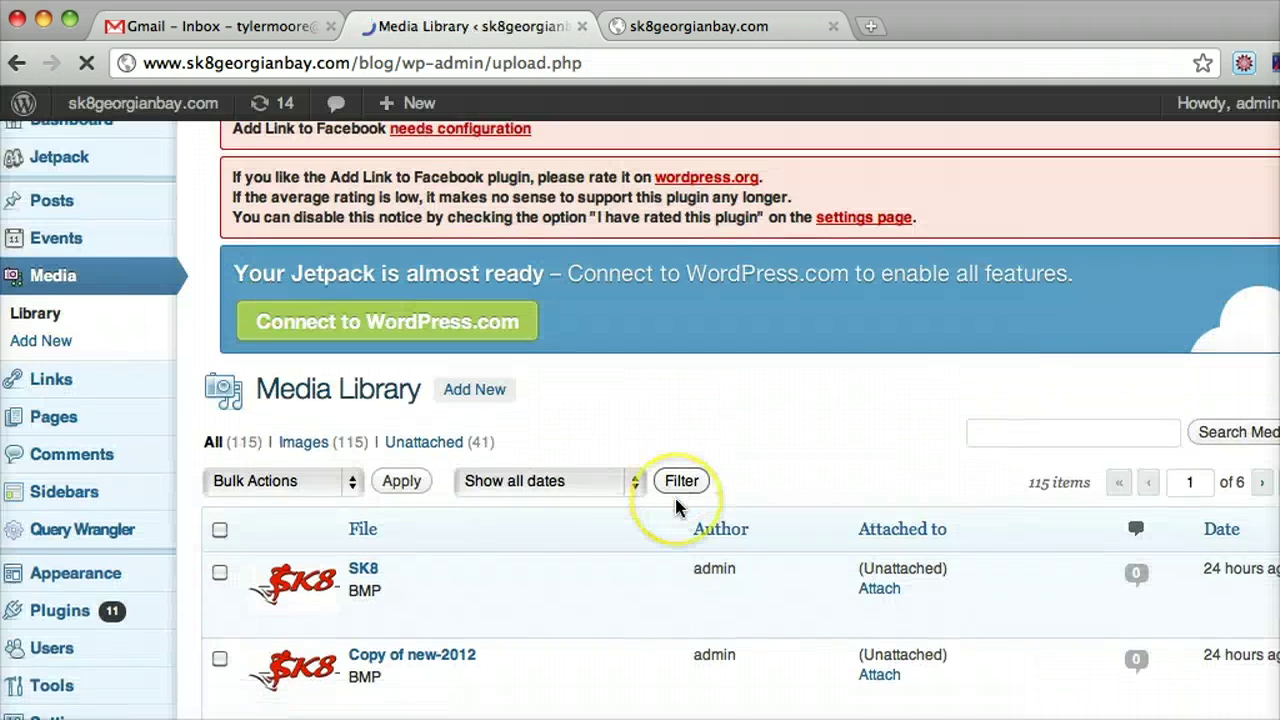
scroll(676, 507, down, 2)
scroll(676, 507, down, 4)
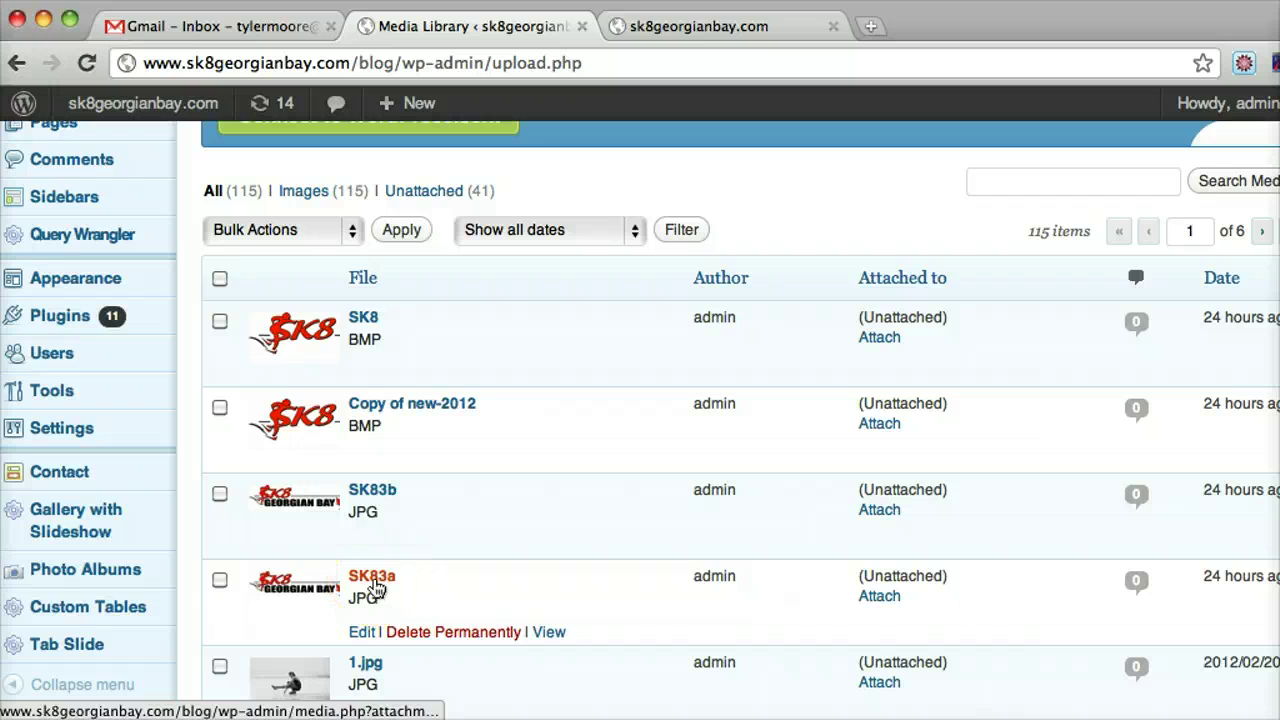
click(376, 583)
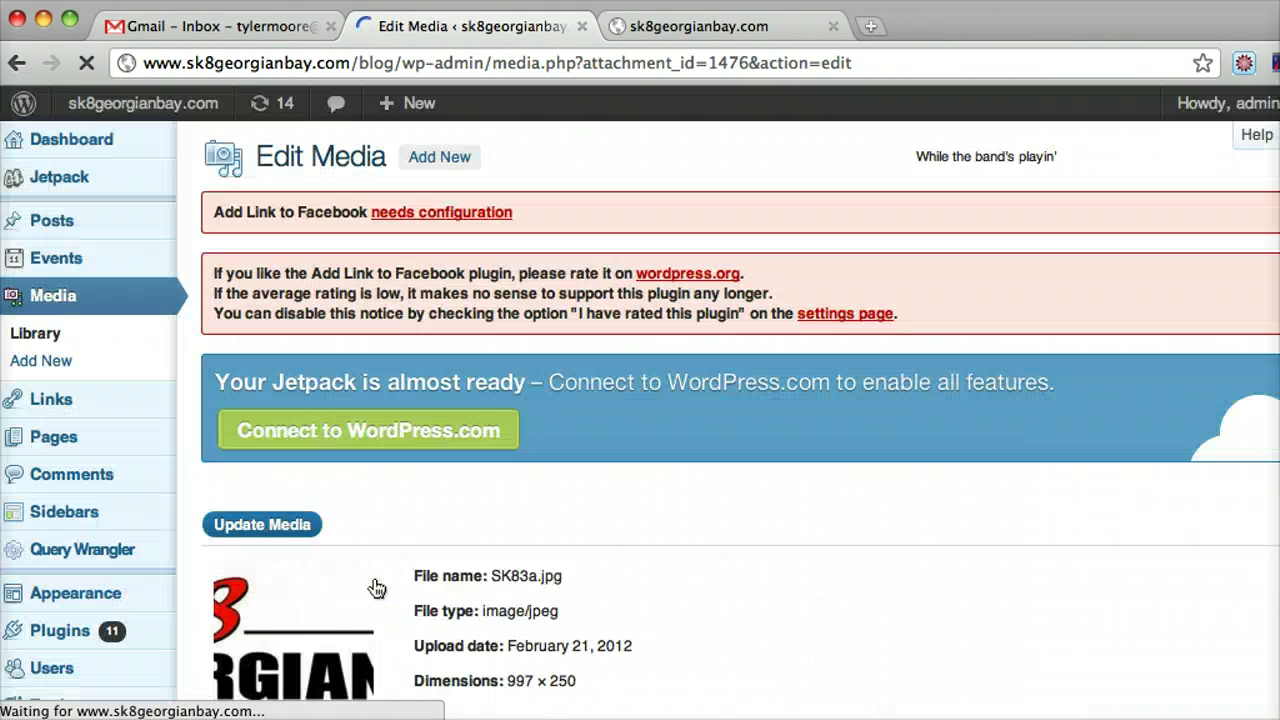
click(746, 512)
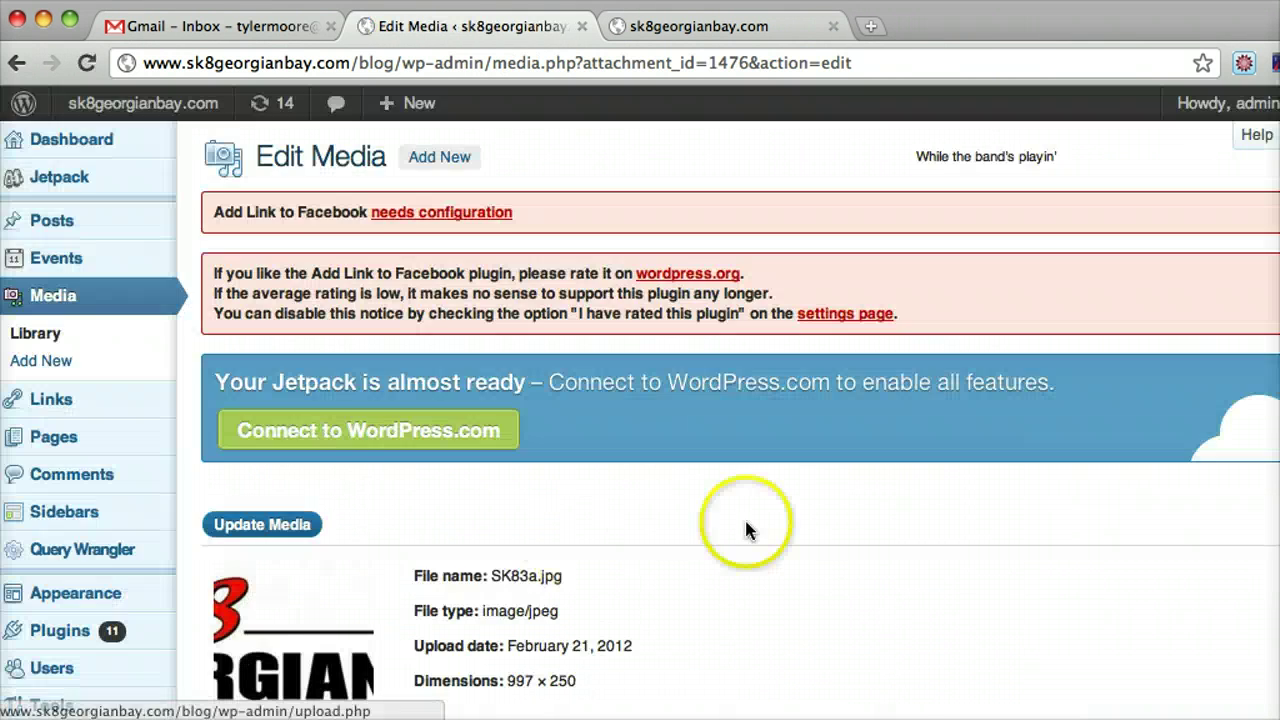
scroll(757, 530, down, 5)
scroll(757, 530, down, 3)
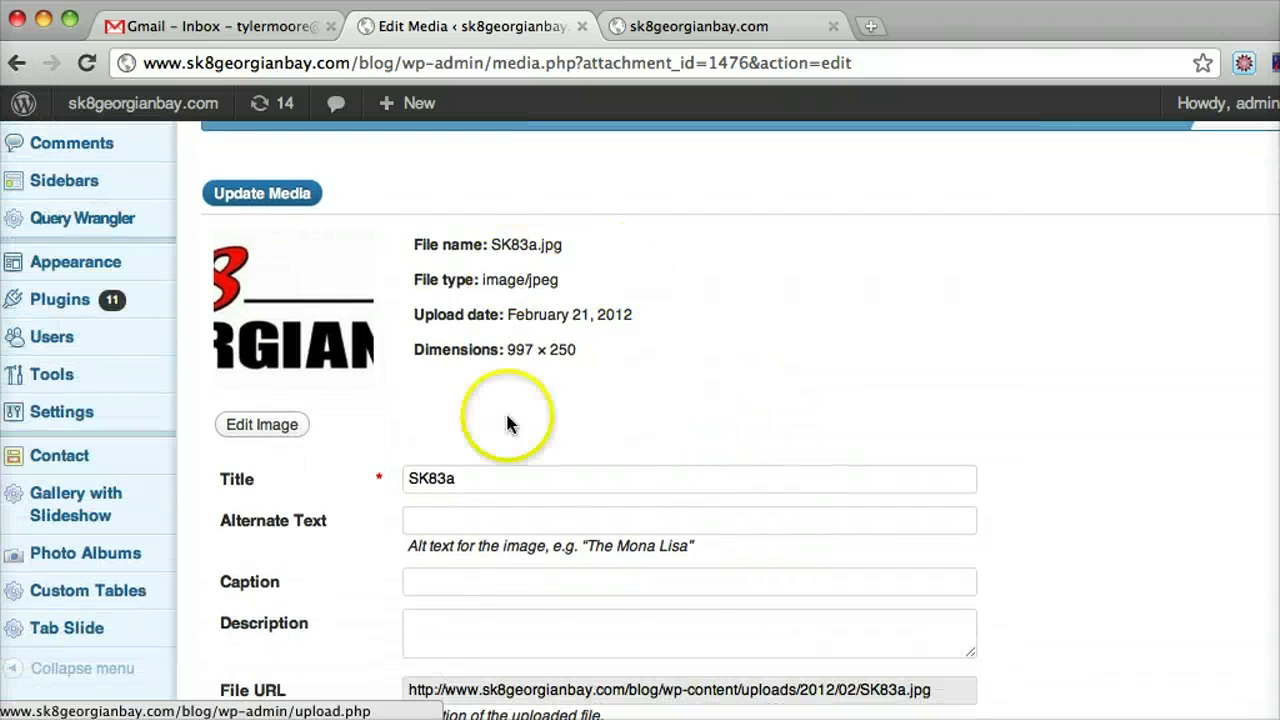
click(508, 356)
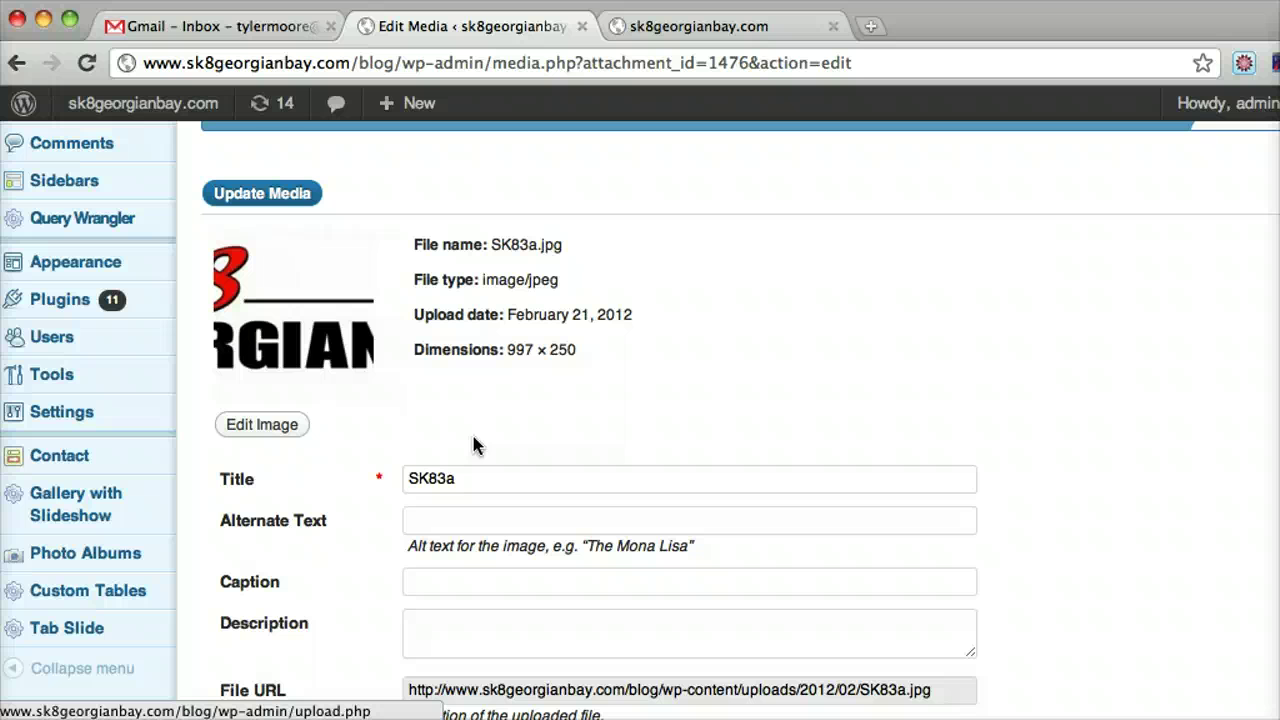
drag(380, 382, 1104, 440)
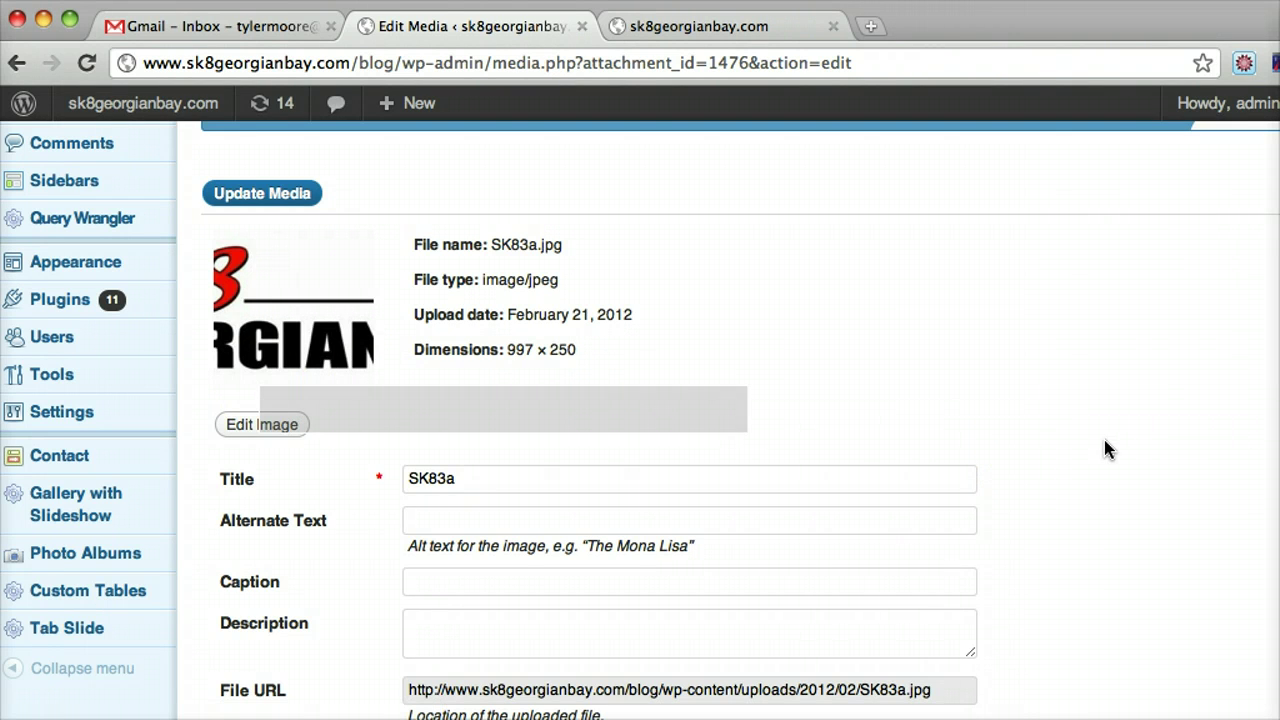
drag(1104, 440, 1084, 437)
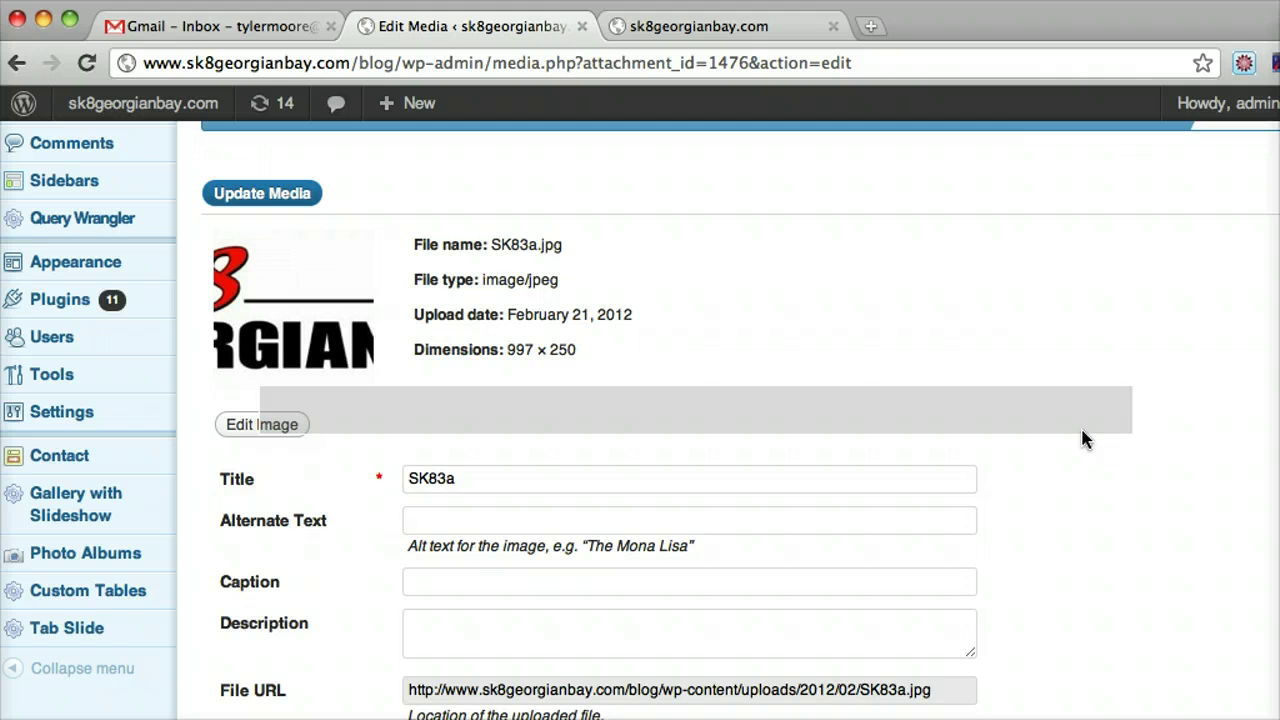
click(1198, 443)
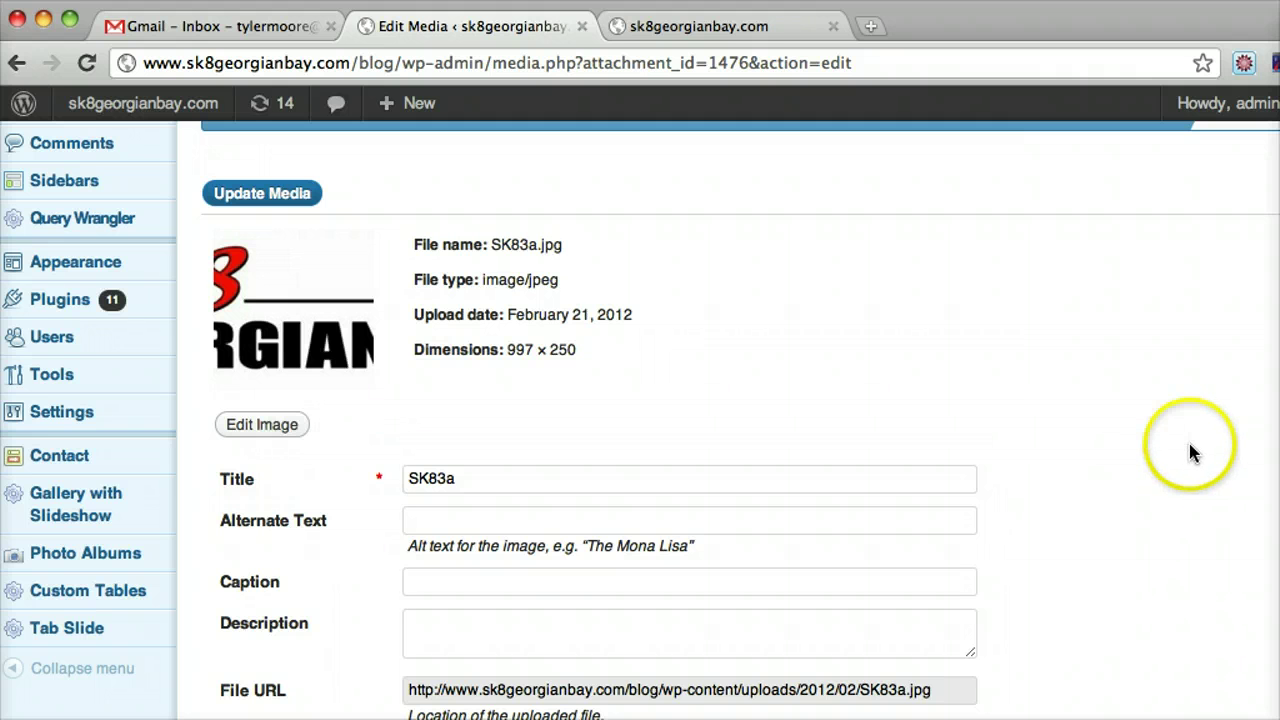
scroll(685, 375, down, 2)
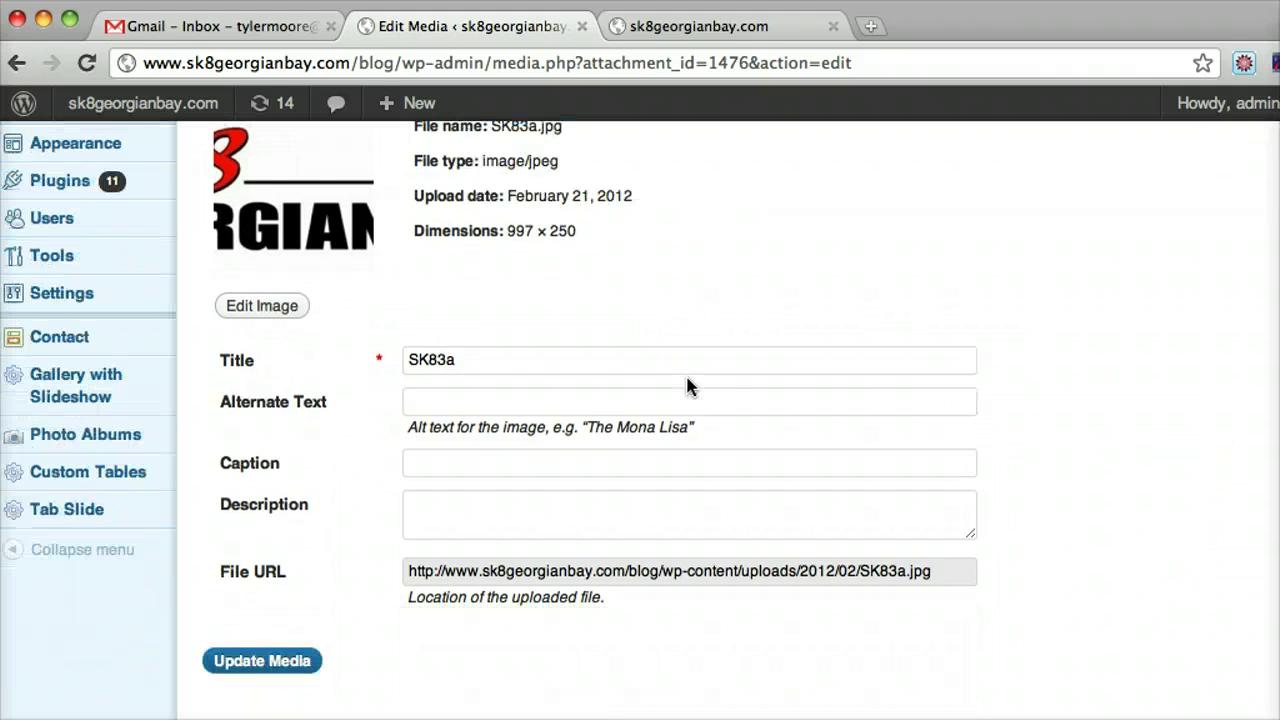
scroll(685, 375, up, 4)
click(728, 26)
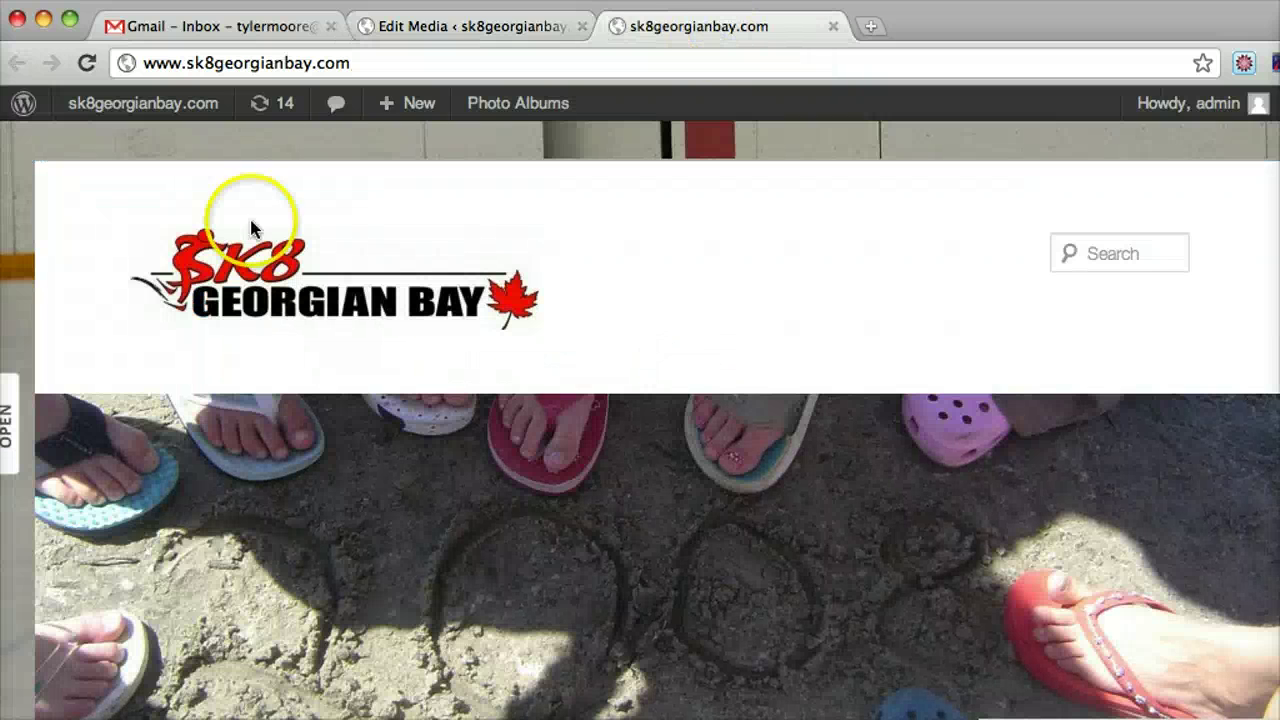
click(422, 28)
scroll(667, 565, down, 4)
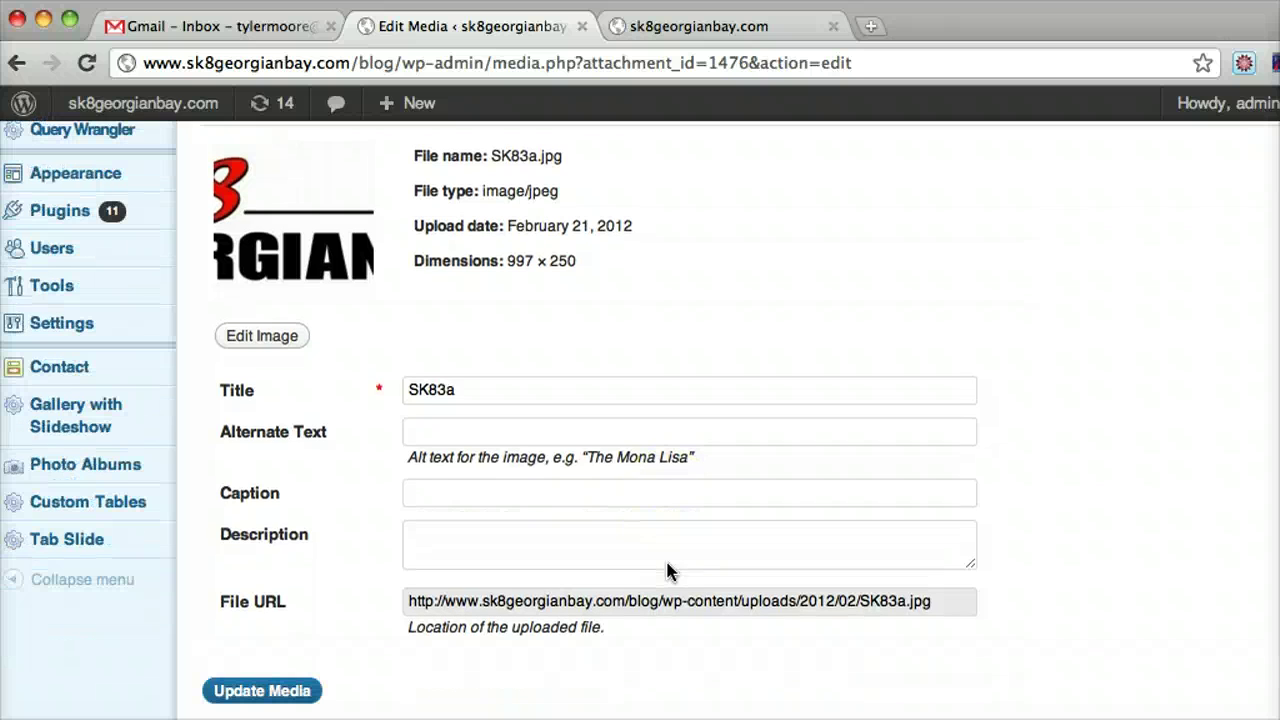
Step: Open SK83a in the image editor and enter 323 × 80 as its scale width and height
click(262, 336)
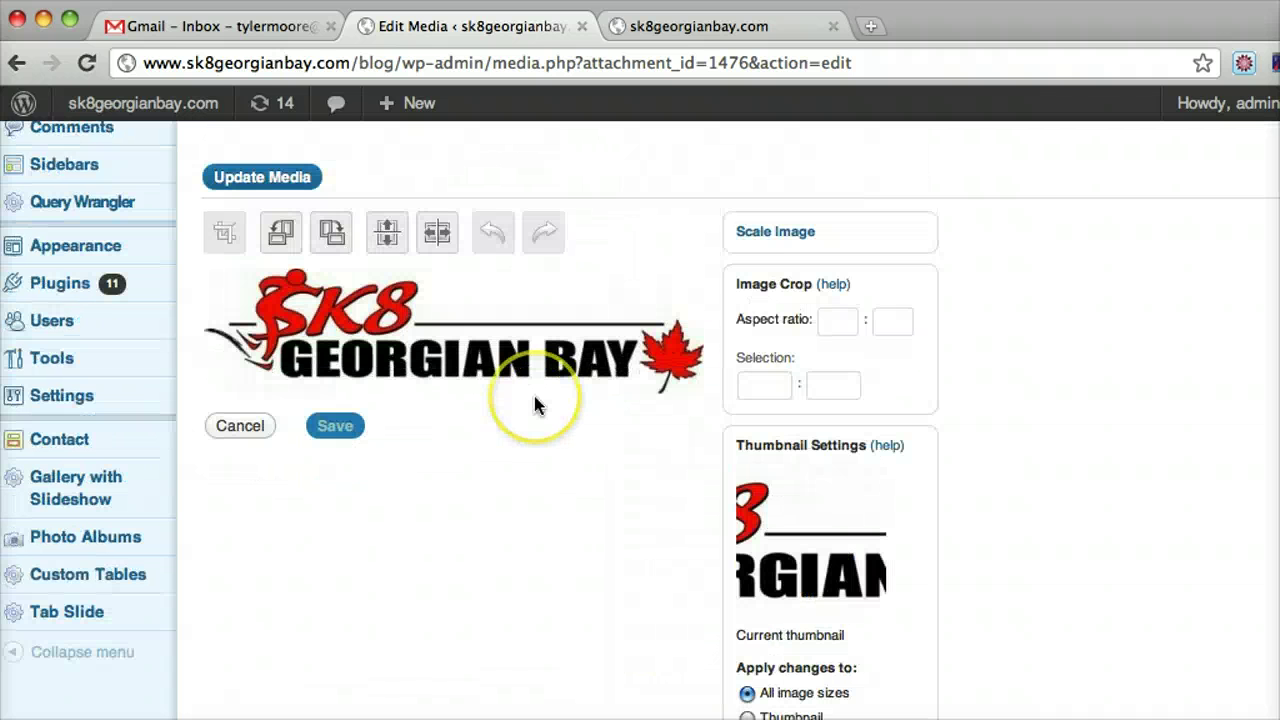
click(781, 233)
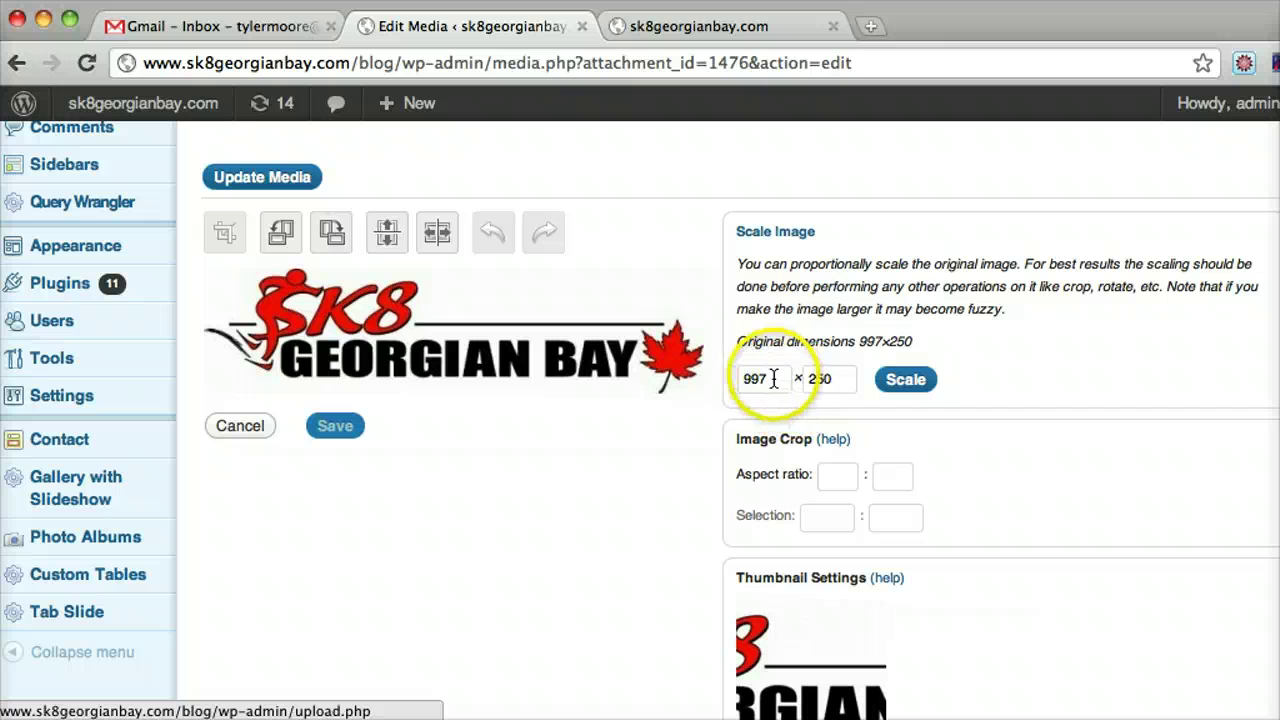
drag(773, 378, 673, 385)
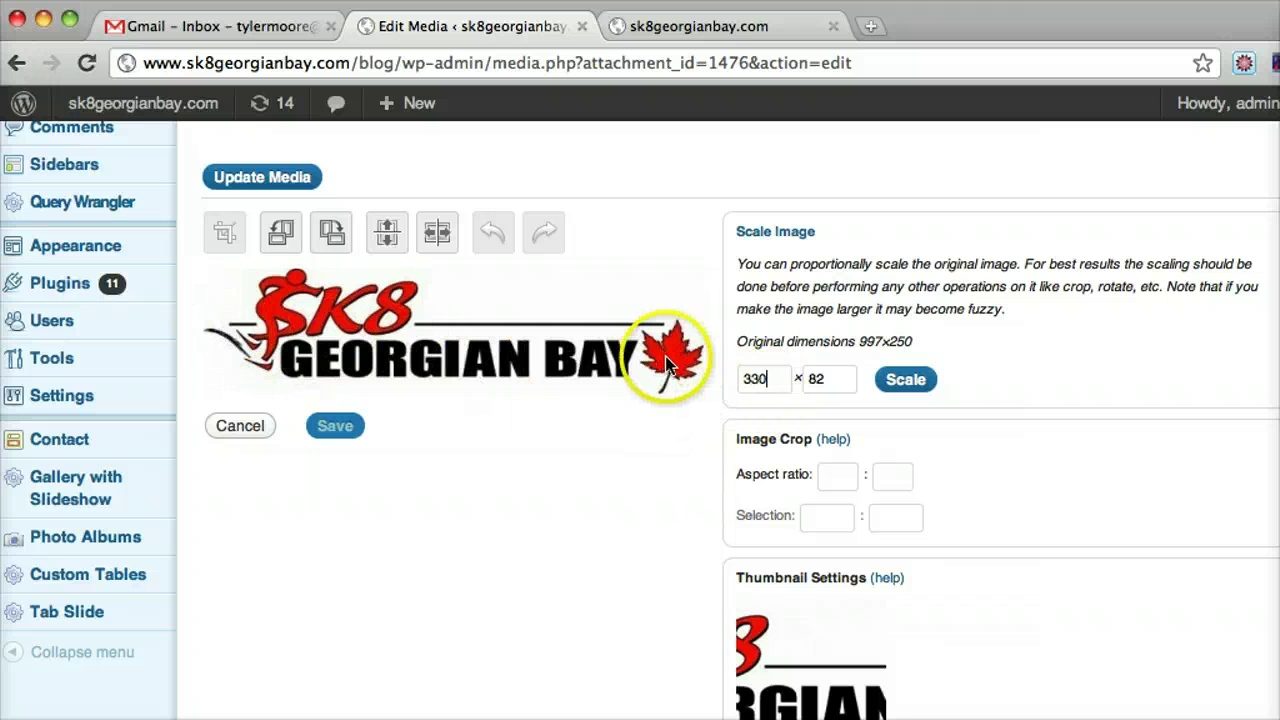
click(830, 381)
click(762, 380)
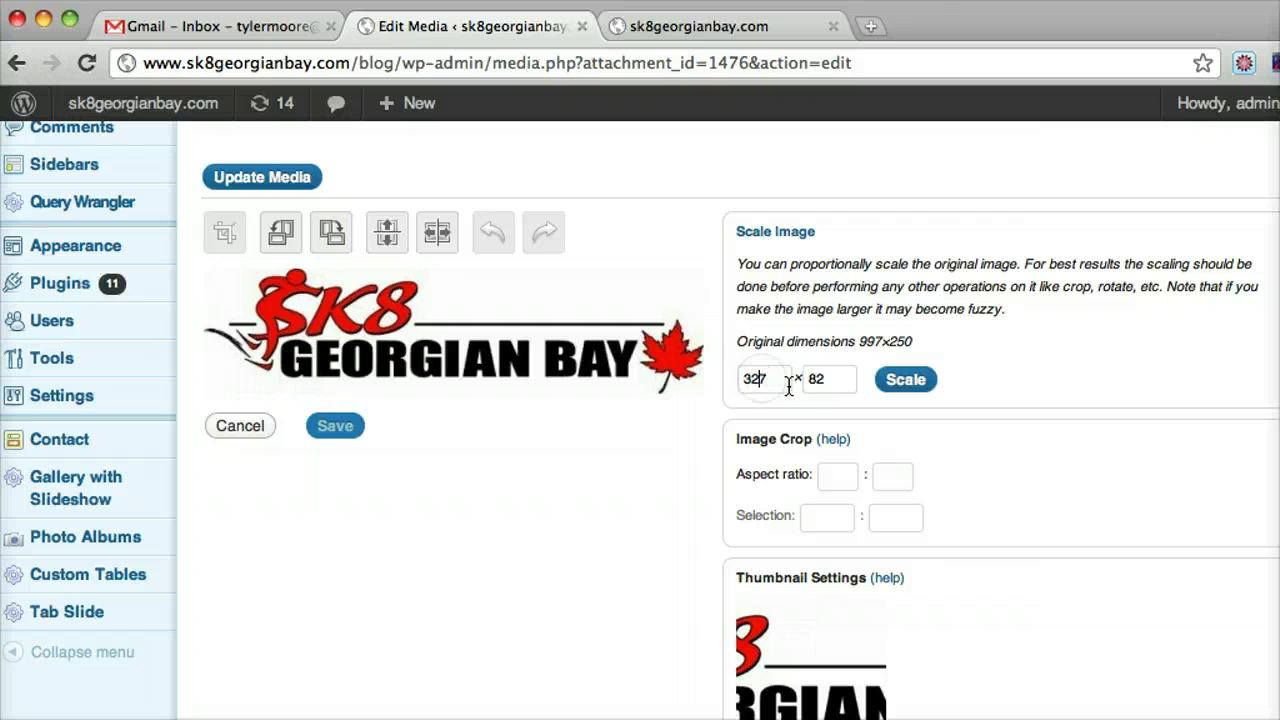
click(831, 380)
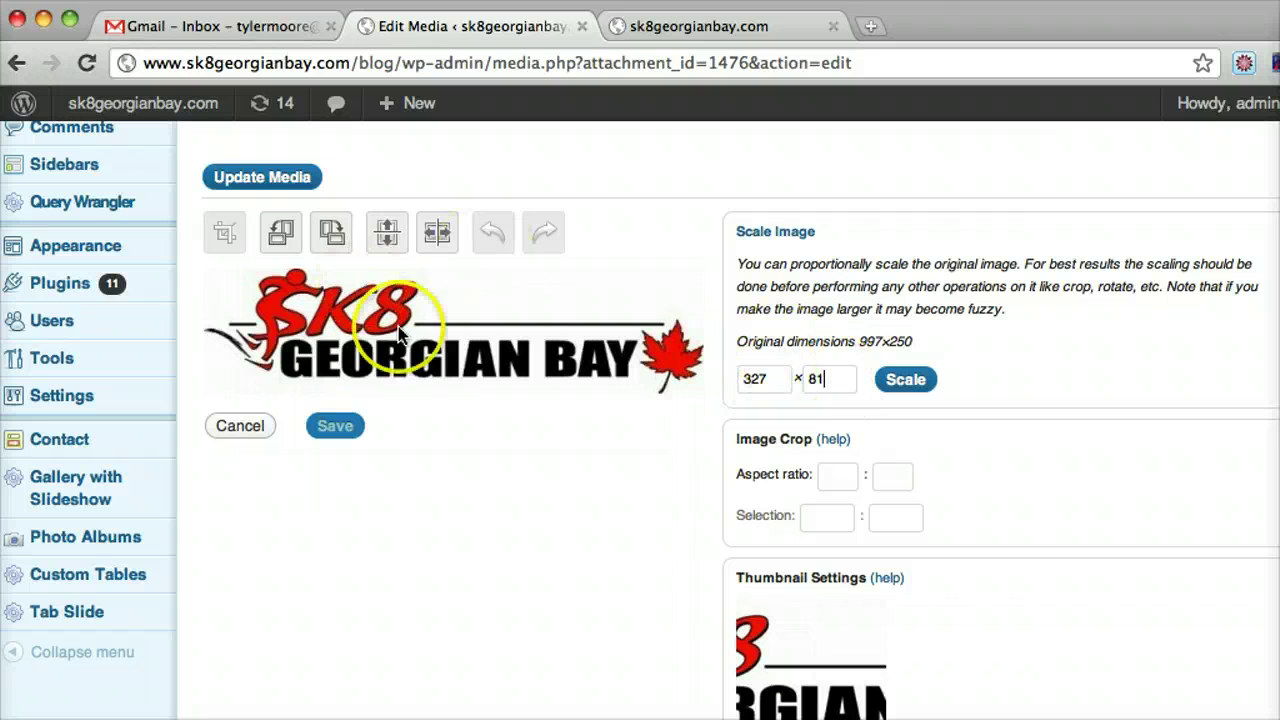
text(1)
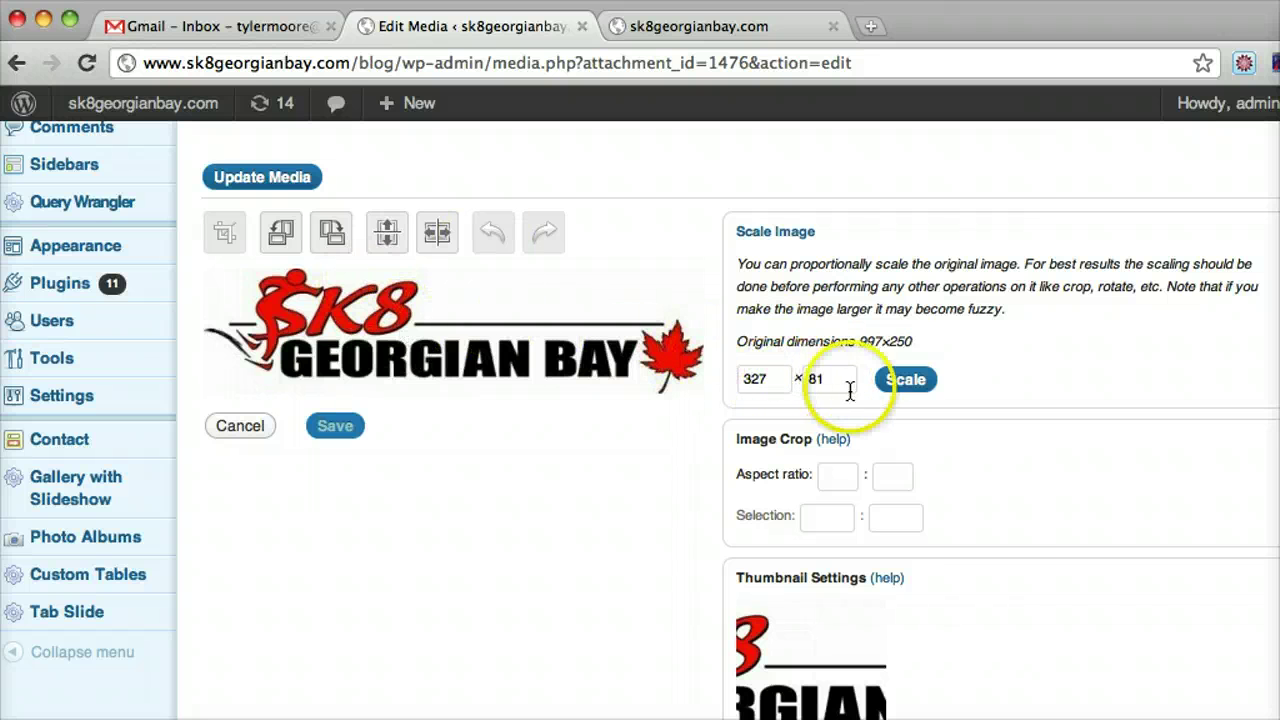
click(762, 378)
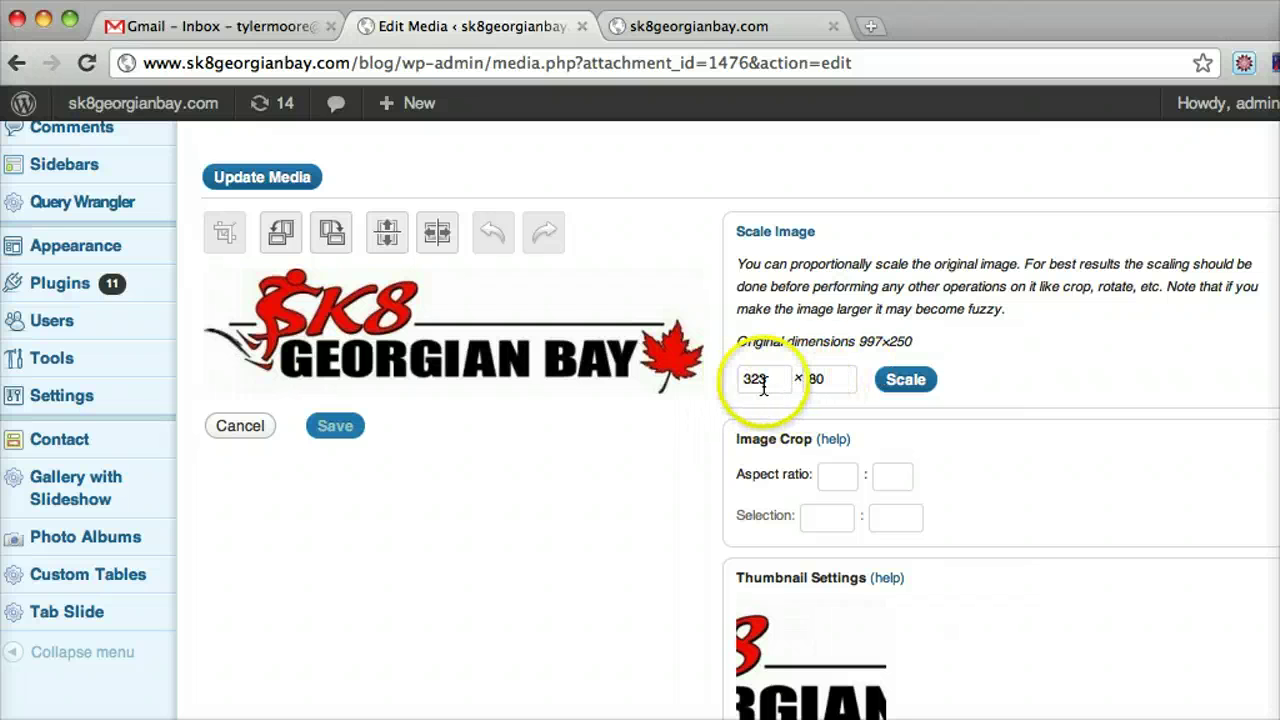
Step: Scale the SK83a logo to 323 × 80 and save the edited image
click(903, 388)
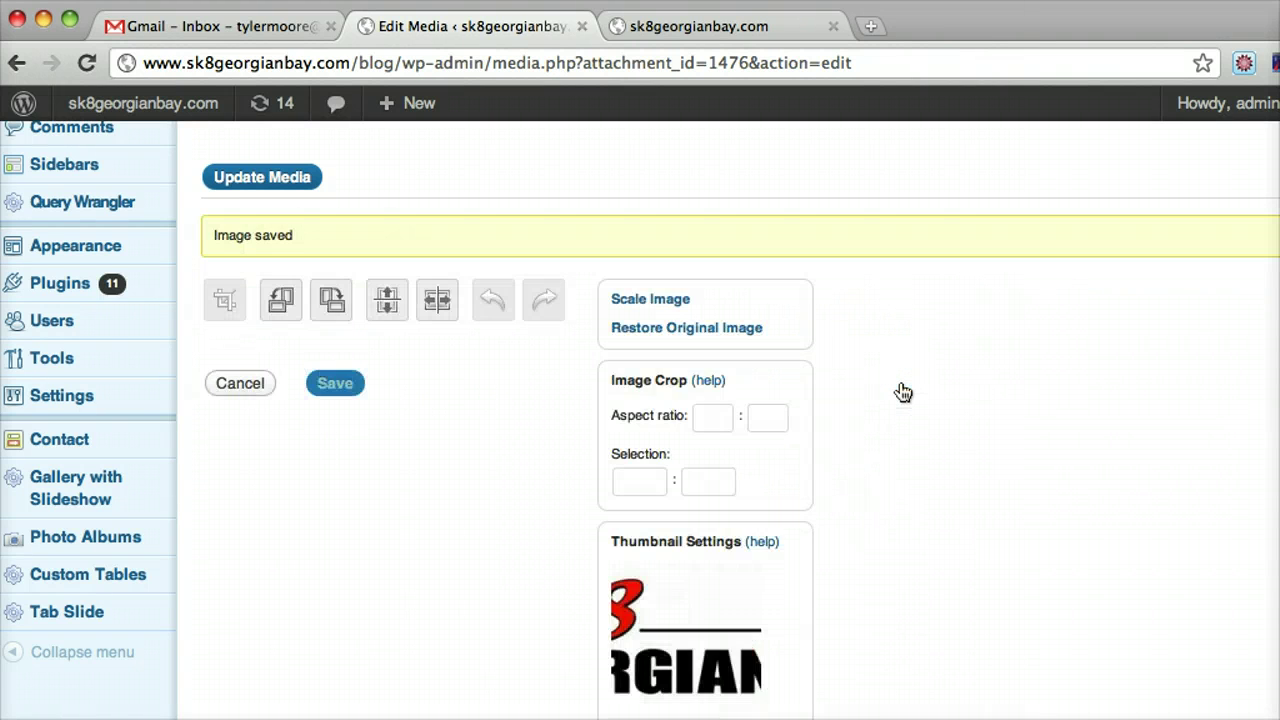
scroll(514, 443, down, 1)
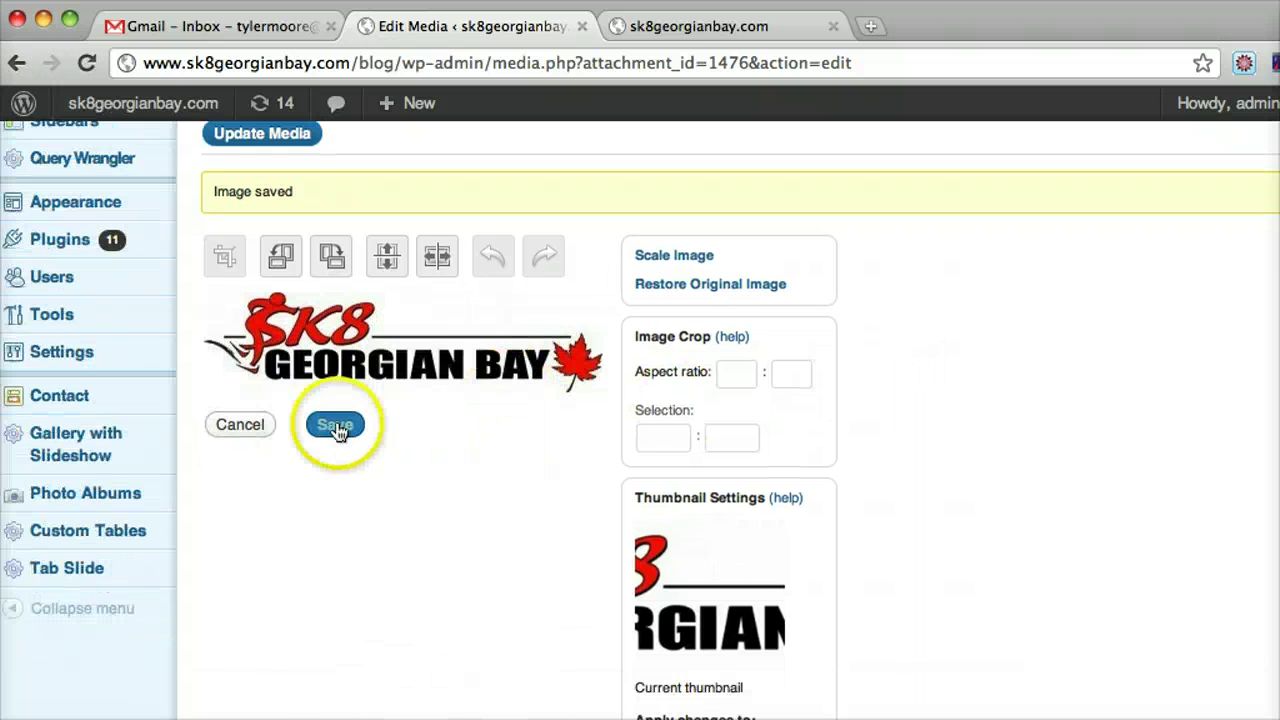
click(330, 426)
Step: Update the SK83a media item and return to the Media Library
scroll(480, 463, down, 6)
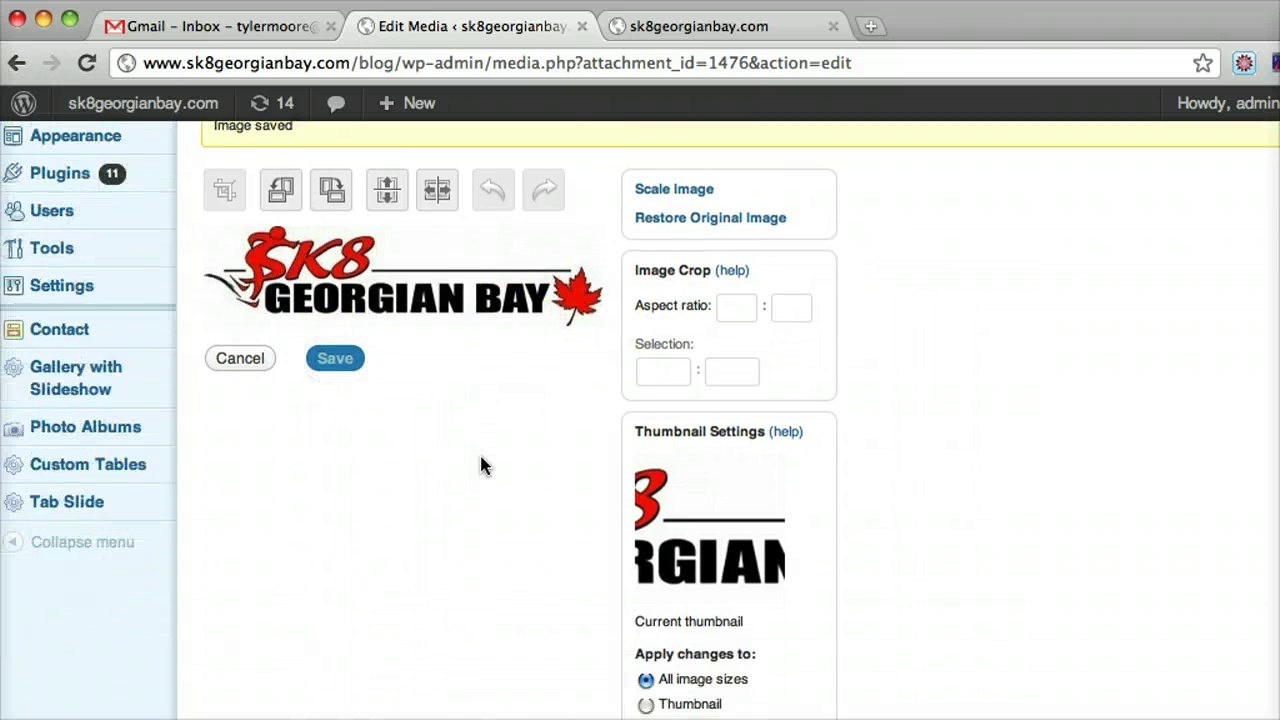
scroll(480, 463, down, 5)
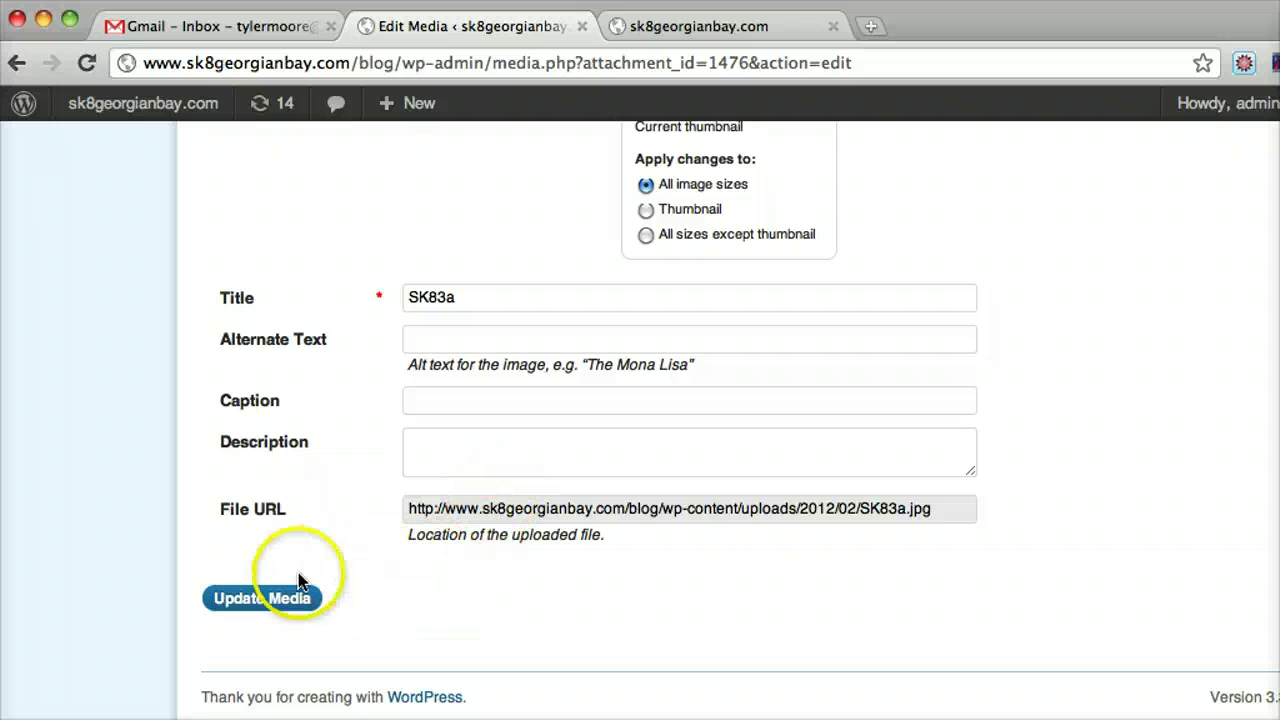
click(272, 601)
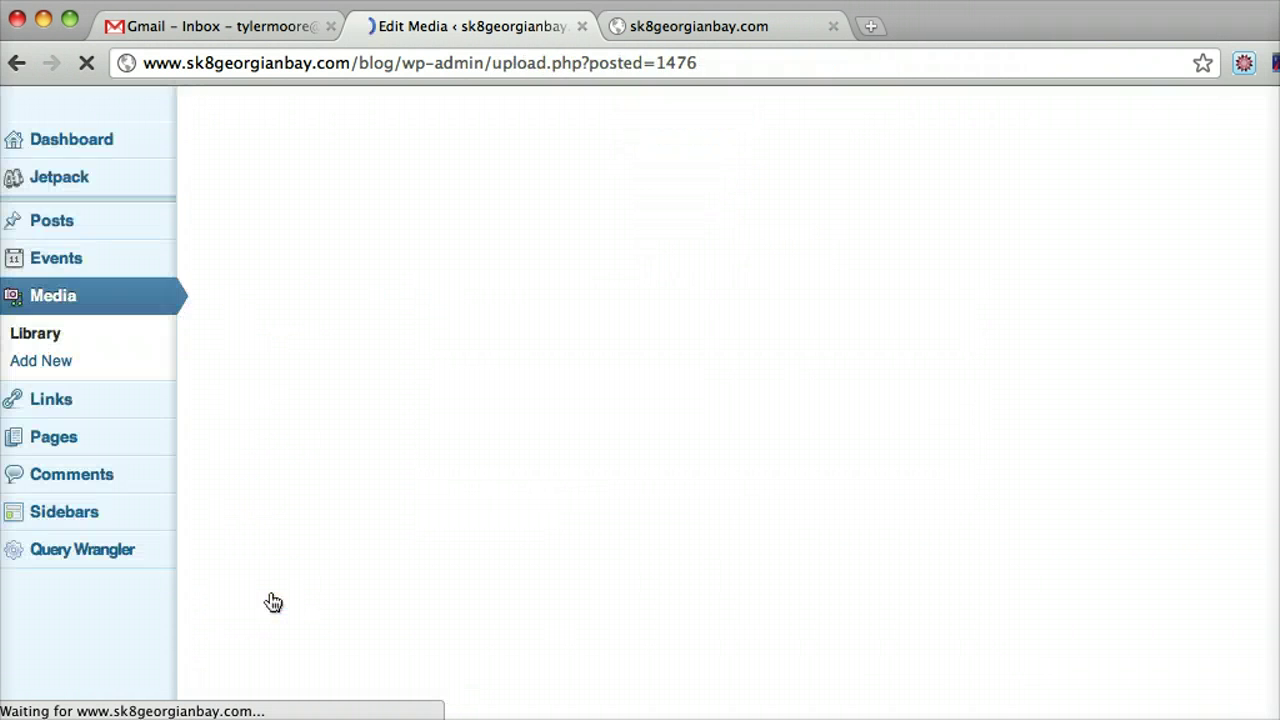
scroll(740, 497, down, 5)
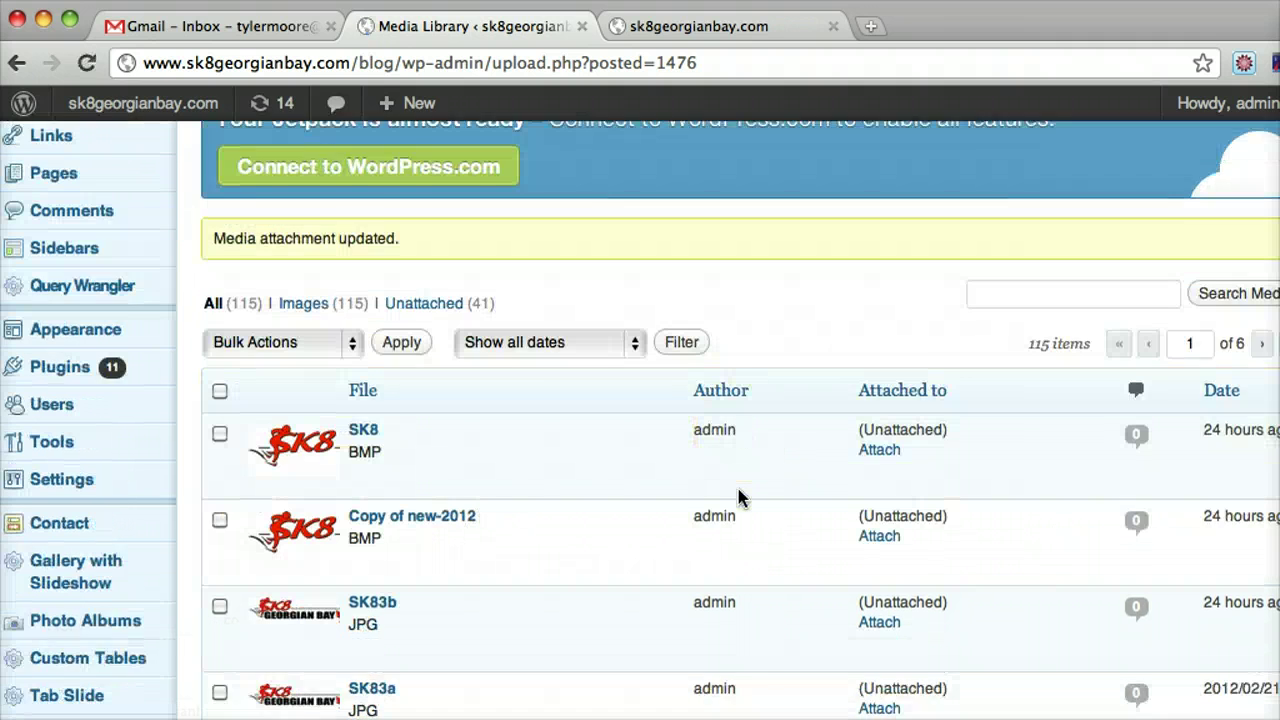
mouse_move(660, 500)
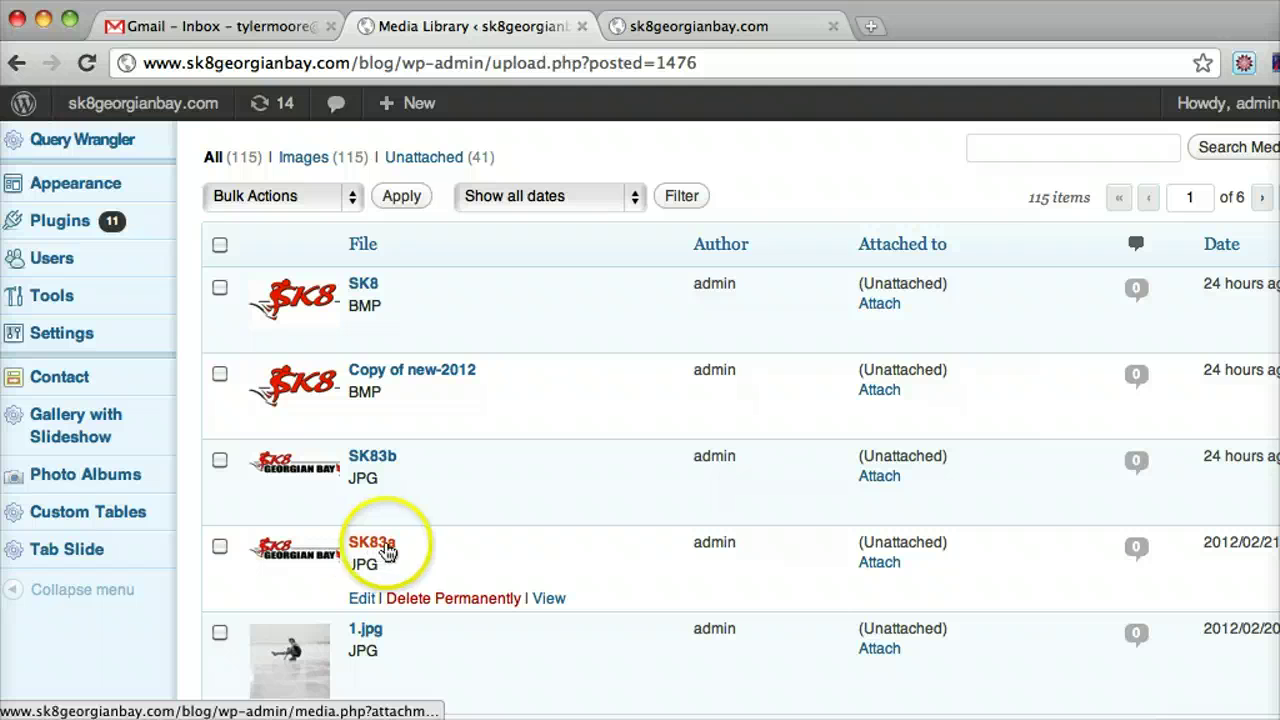
Step: Open SK83a's details, select its File URL field and copy the address
click(384, 548)
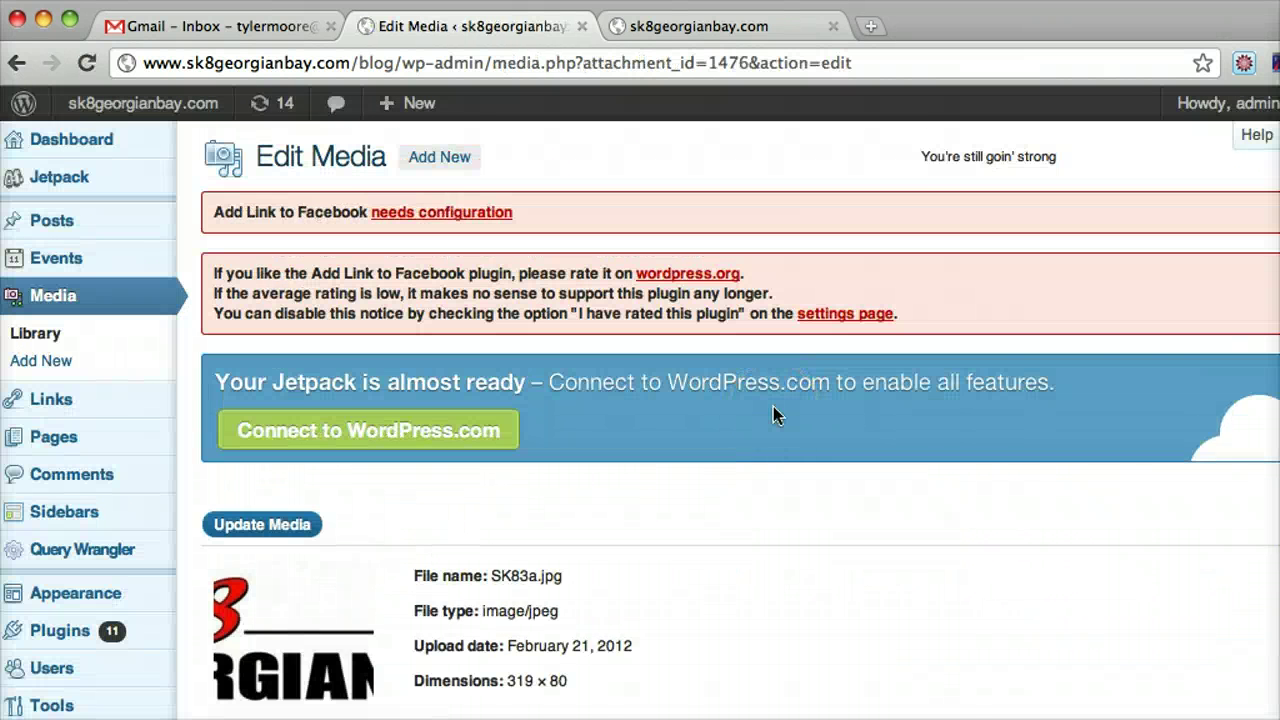
scroll(775, 415, down, 5)
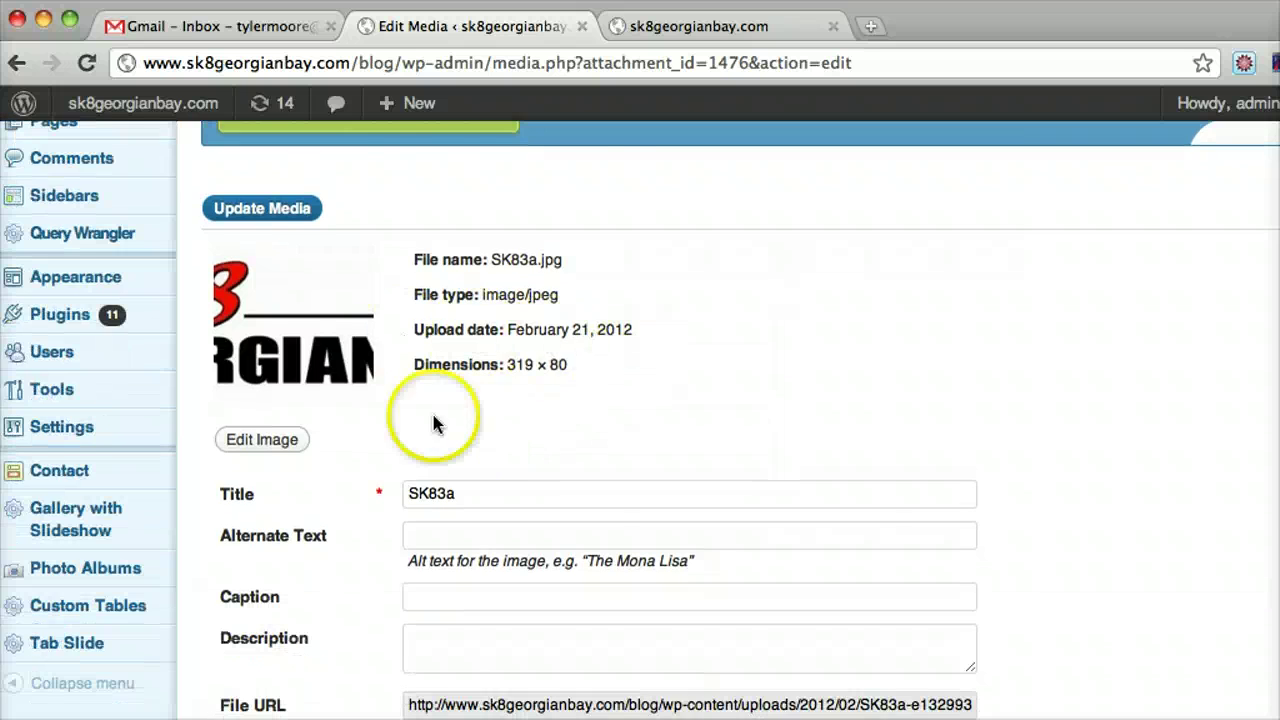
scroll(652, 395, down, 3)
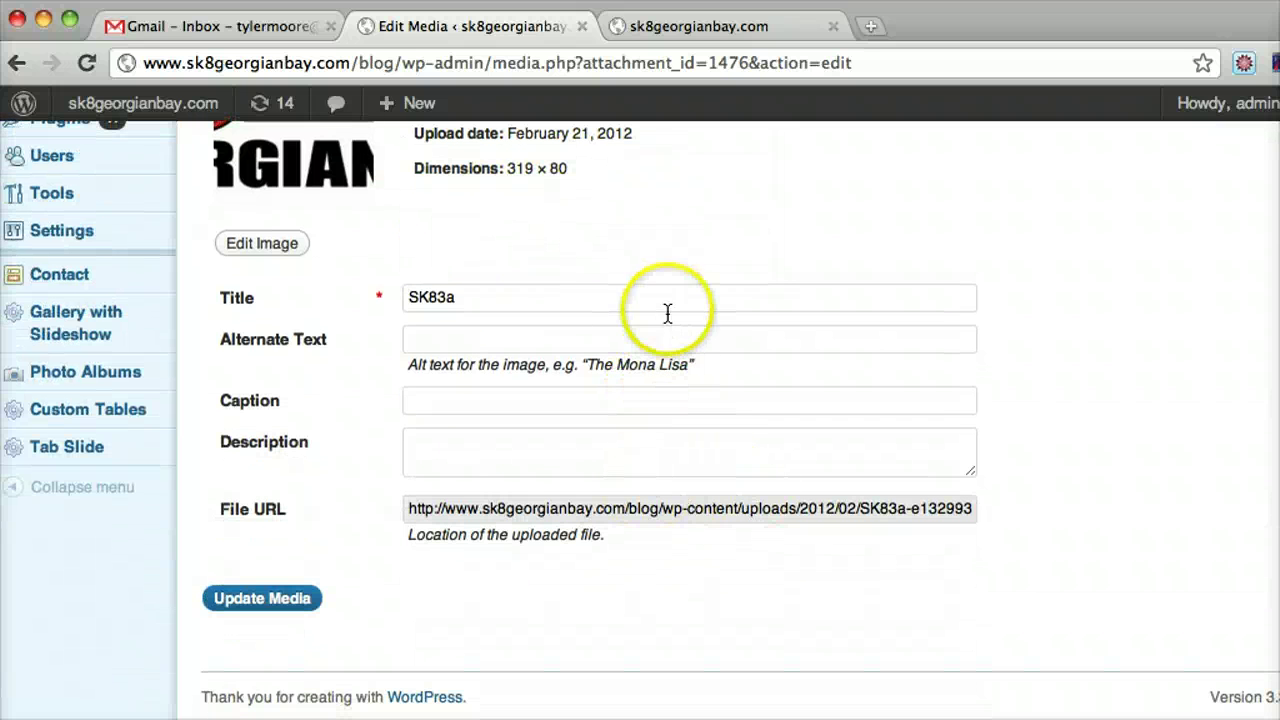
click(496, 510)
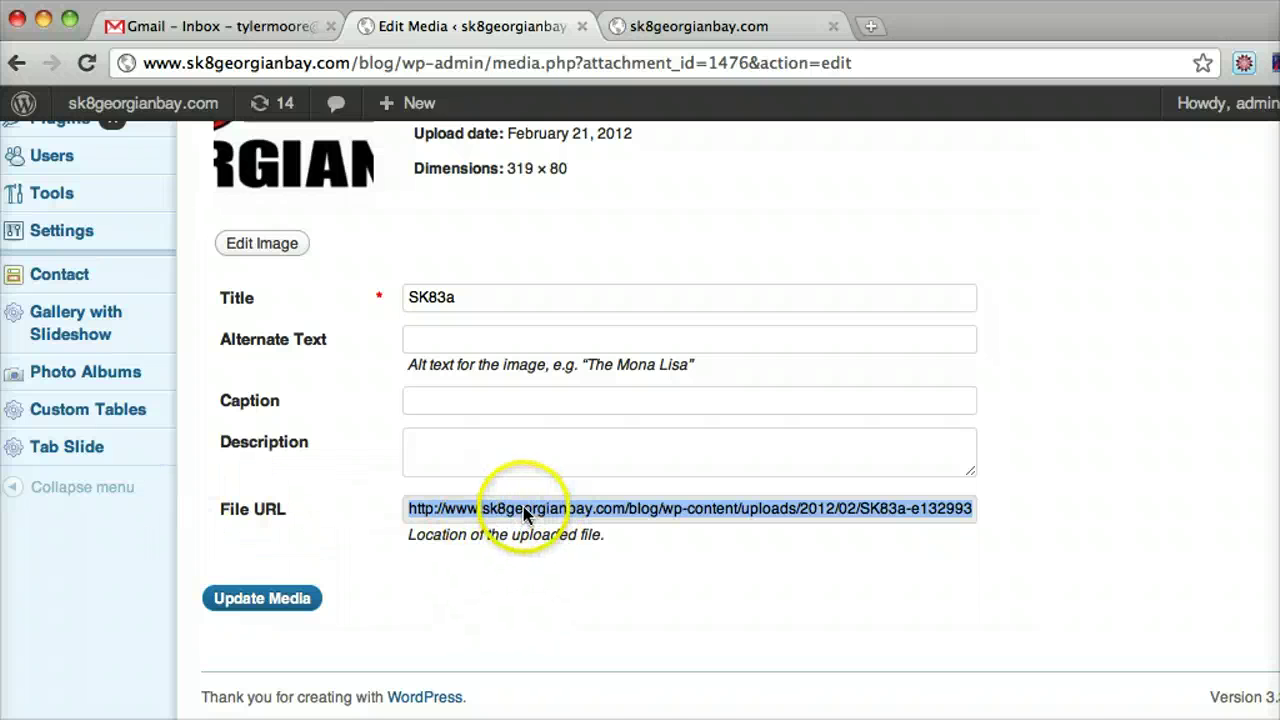
right_click(522, 512)
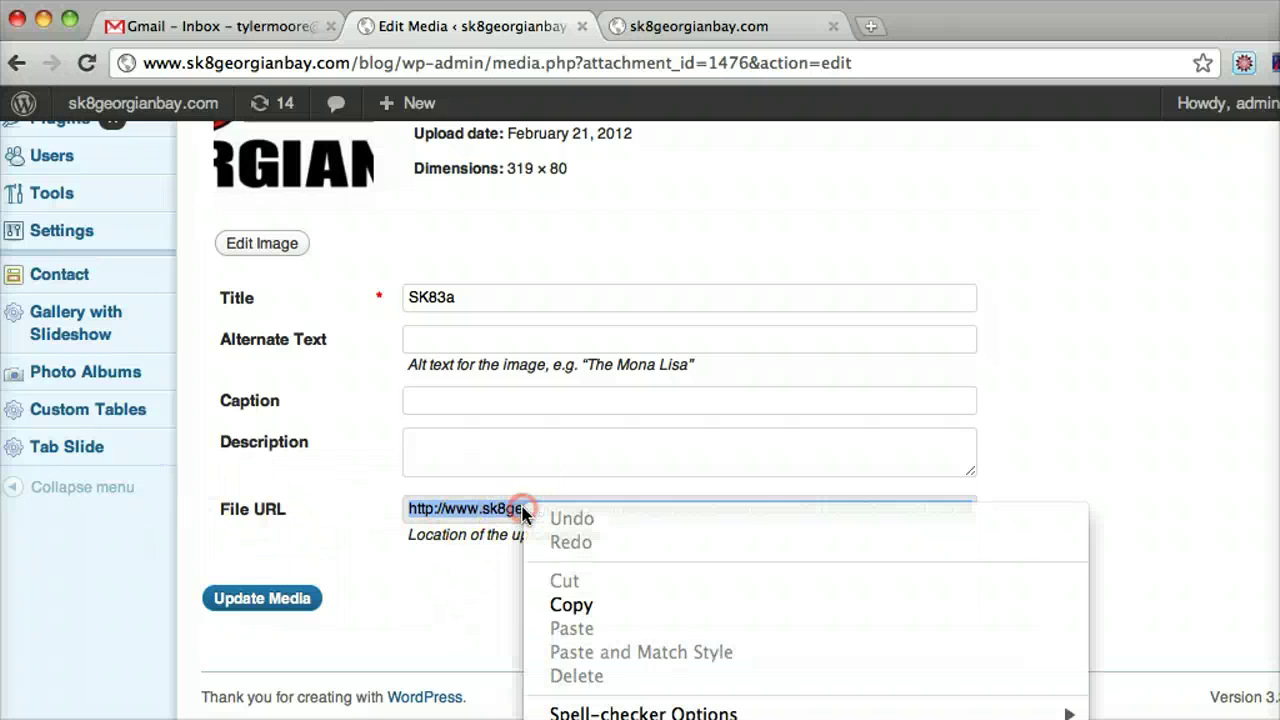
click(572, 606)
Step: Load the copied SK83a image URL in the live site's tab, then return to Edit Media
click(706, 30)
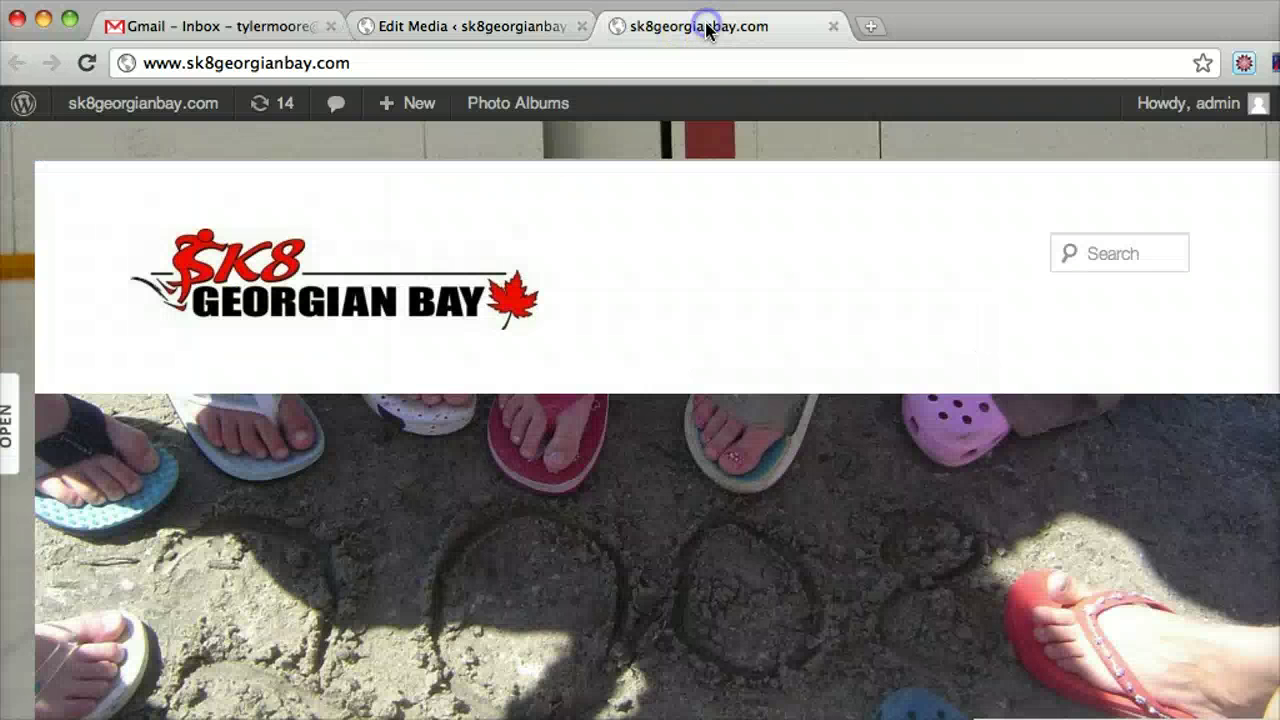
click(327, 64)
key(super+v)
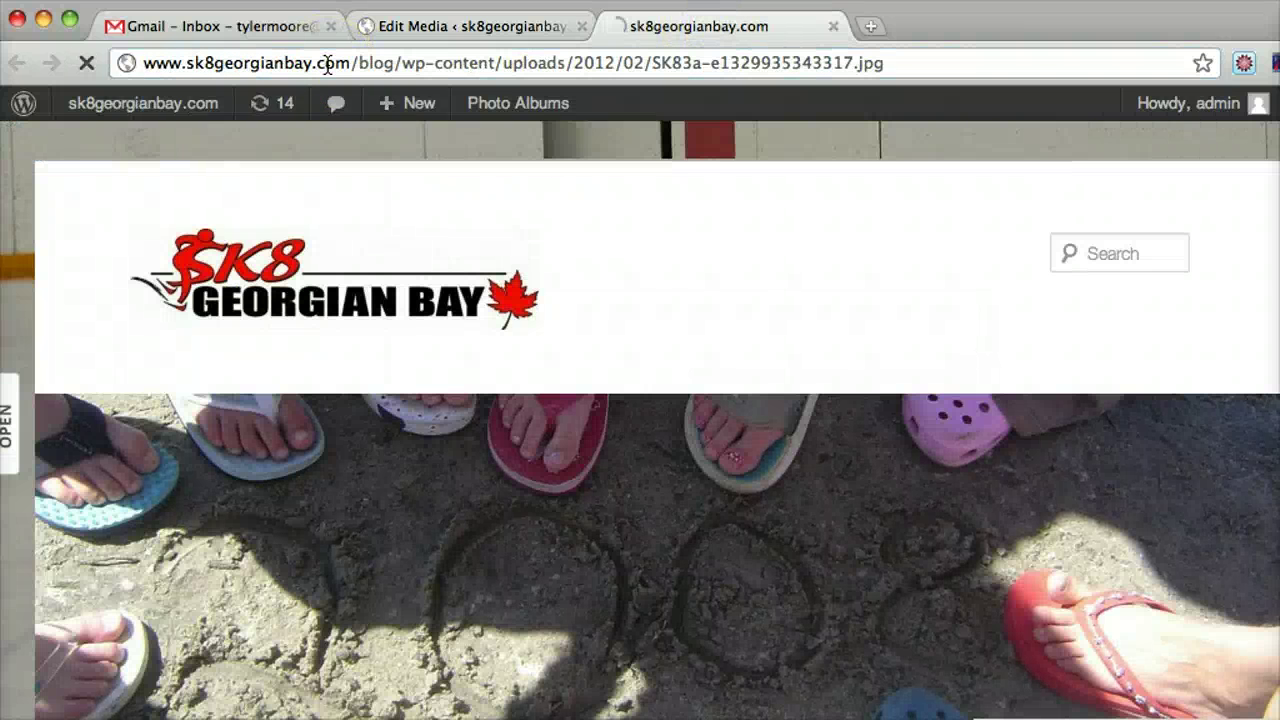
key(Return)
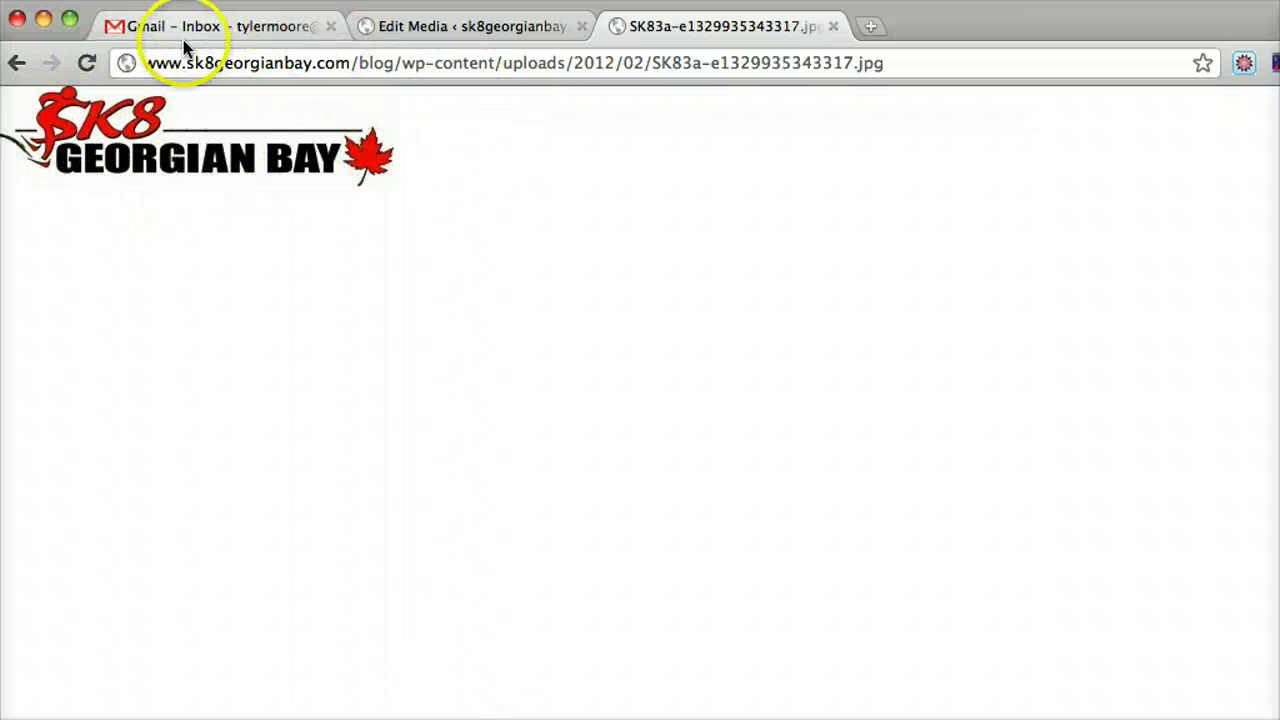
drag(143, 63, 985, 91)
click(443, 26)
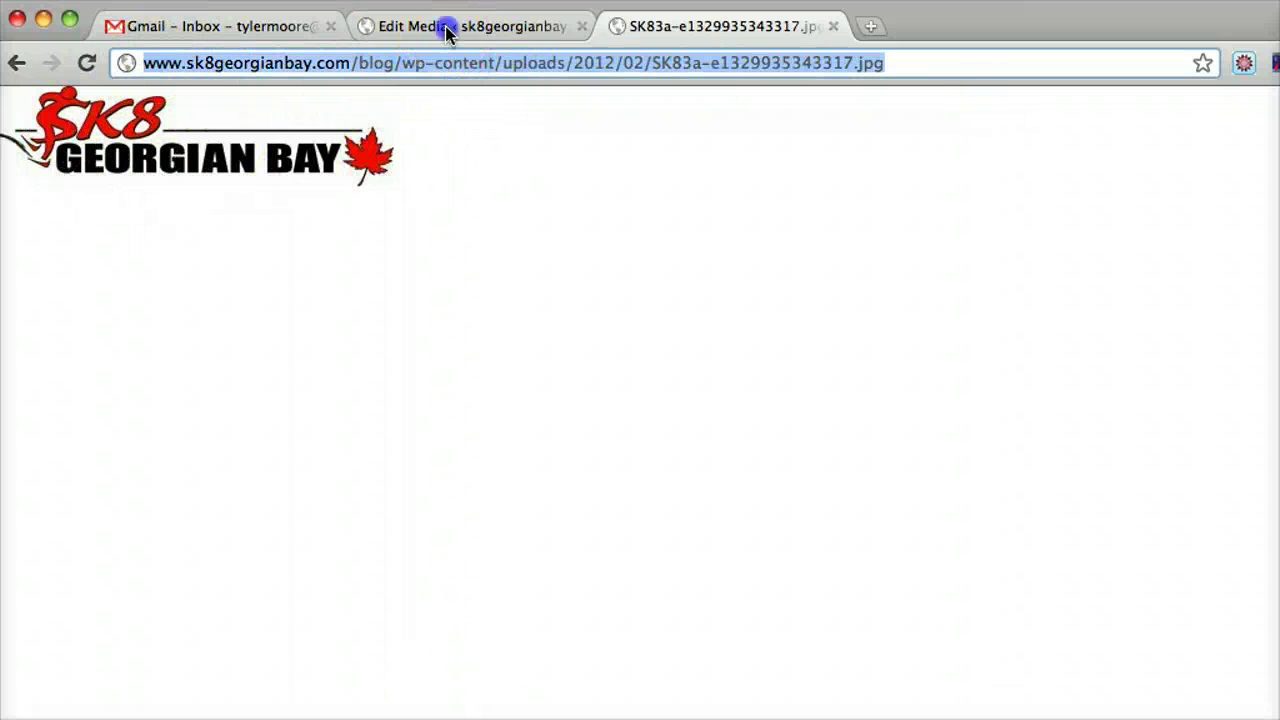
Step: Navigate the admin sidebar menus to the Theme Logo plugin's settings page
scroll(443, 420, up, 2)
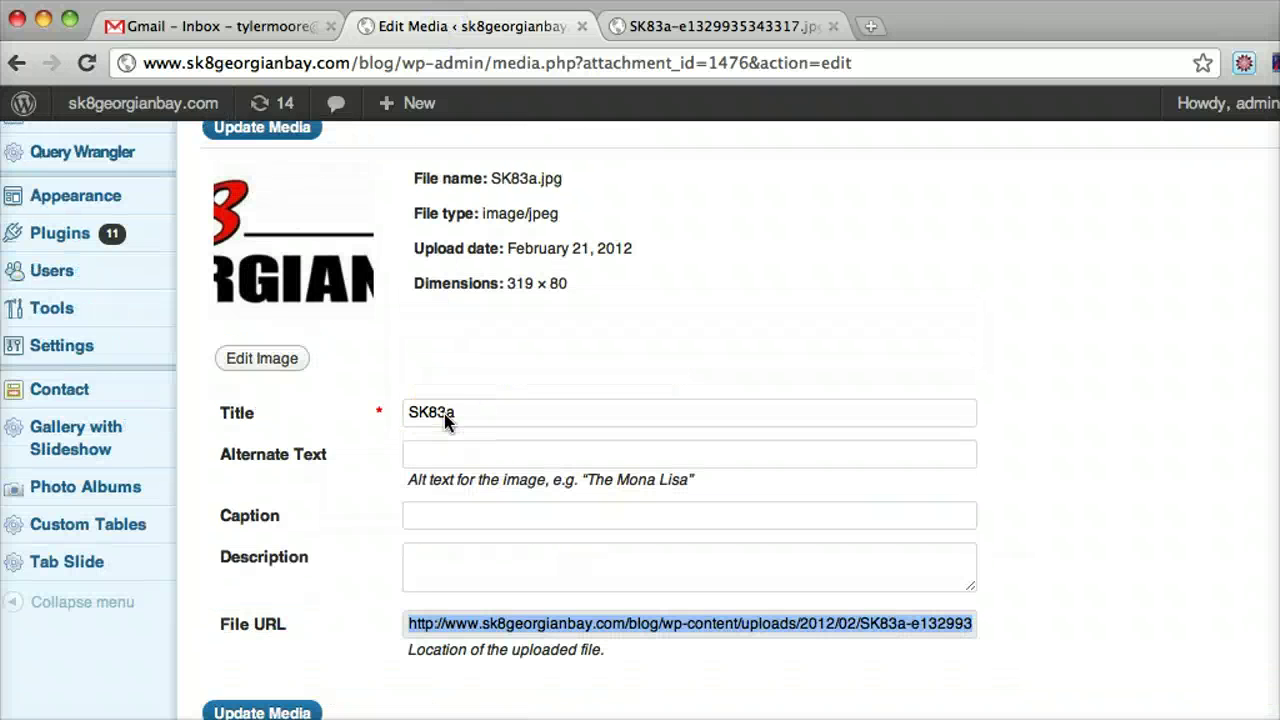
mouse_move(68, 358)
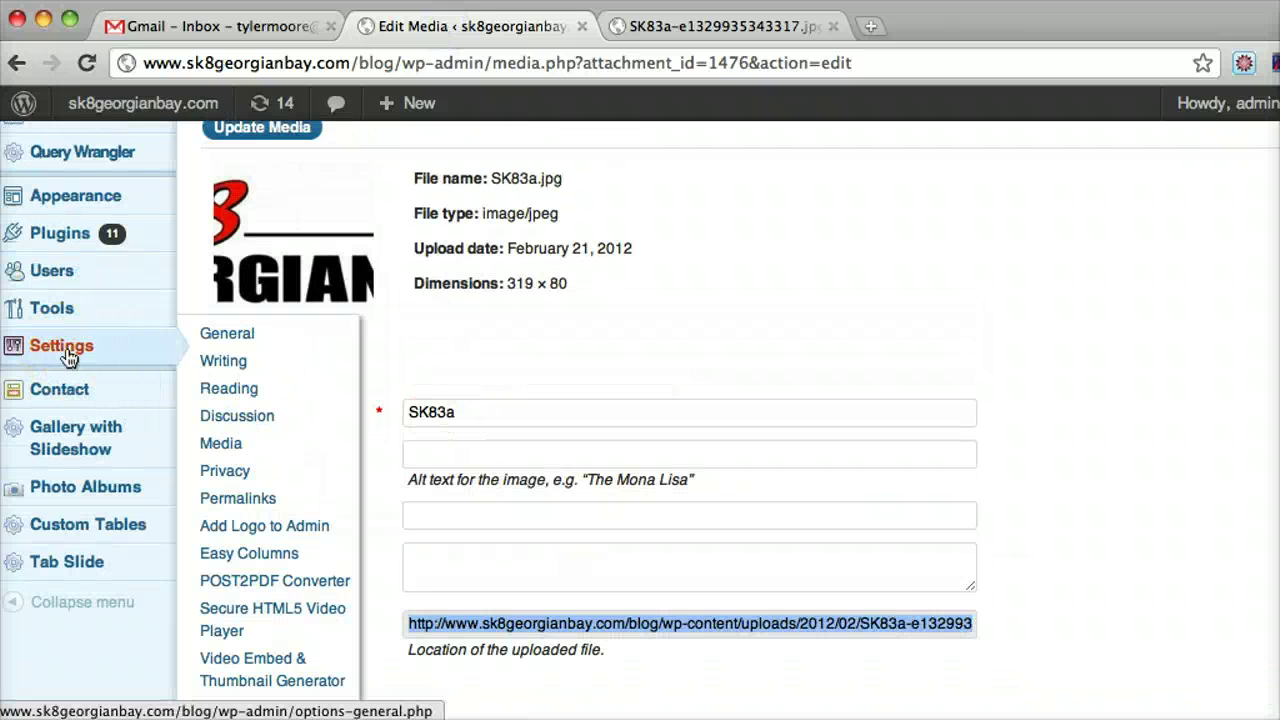
click(80, 309)
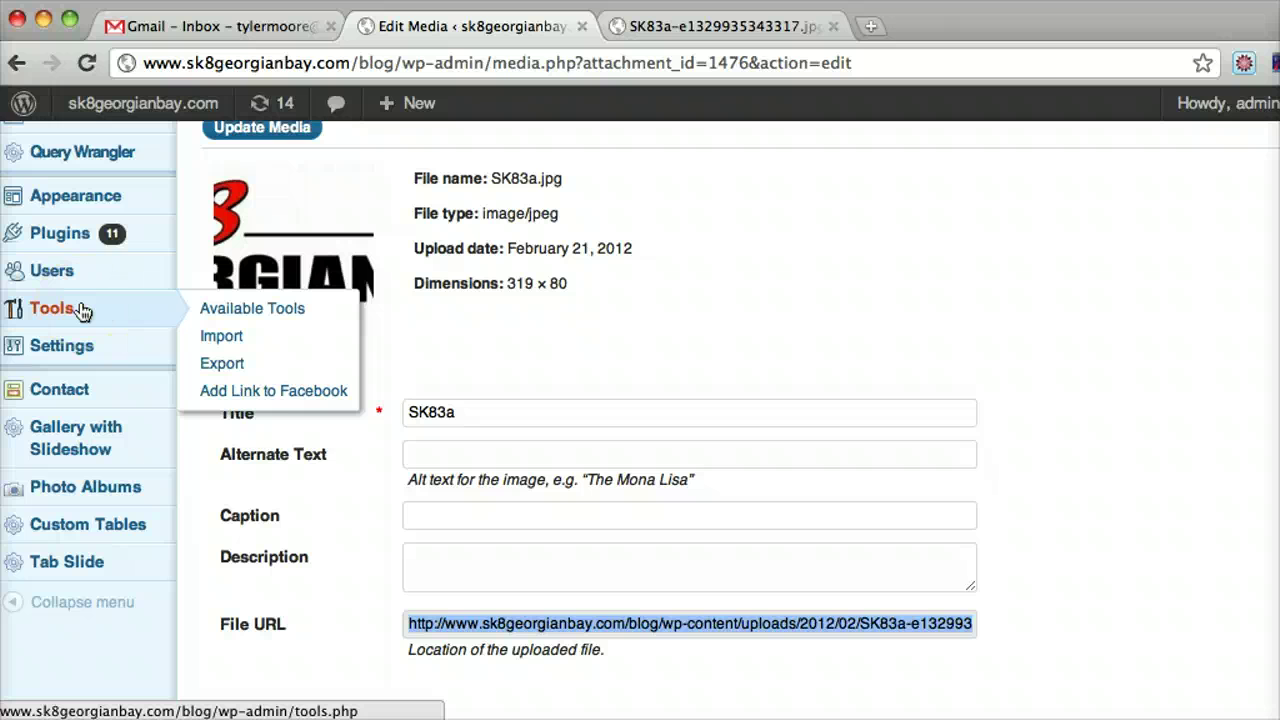
scroll(82, 312, up, 1)
mouse_move(122, 210)
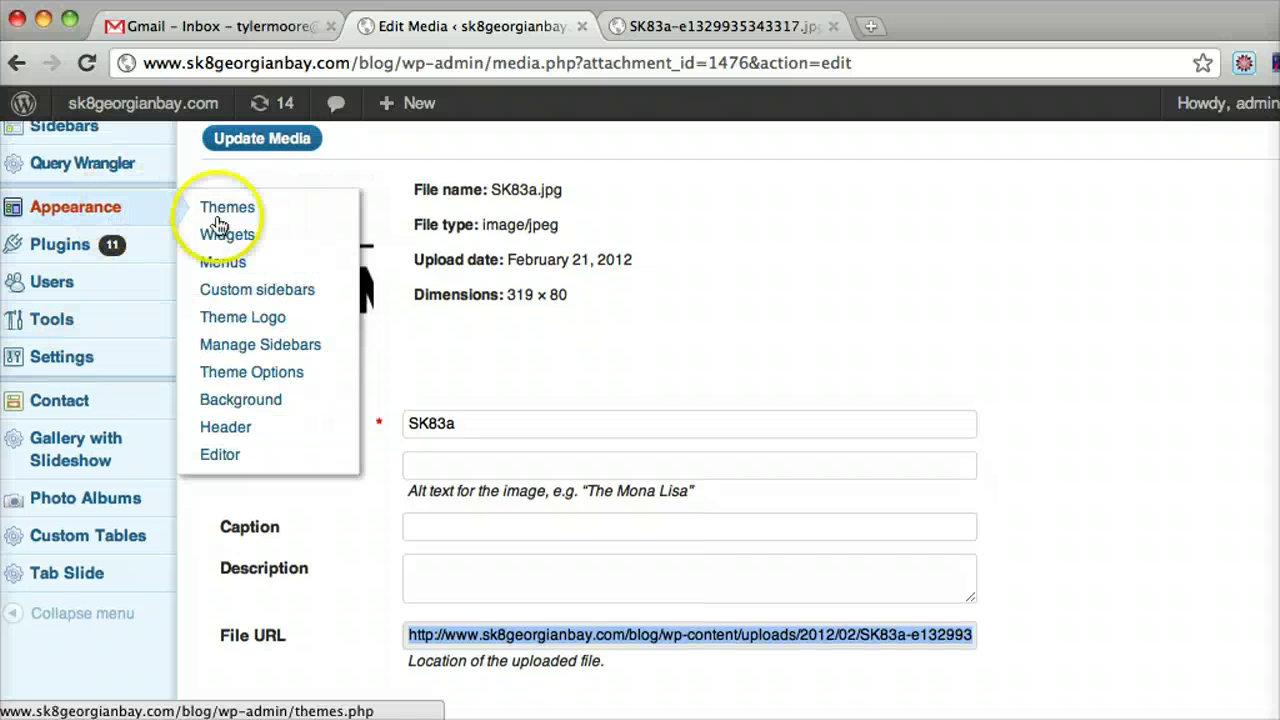
click(255, 320)
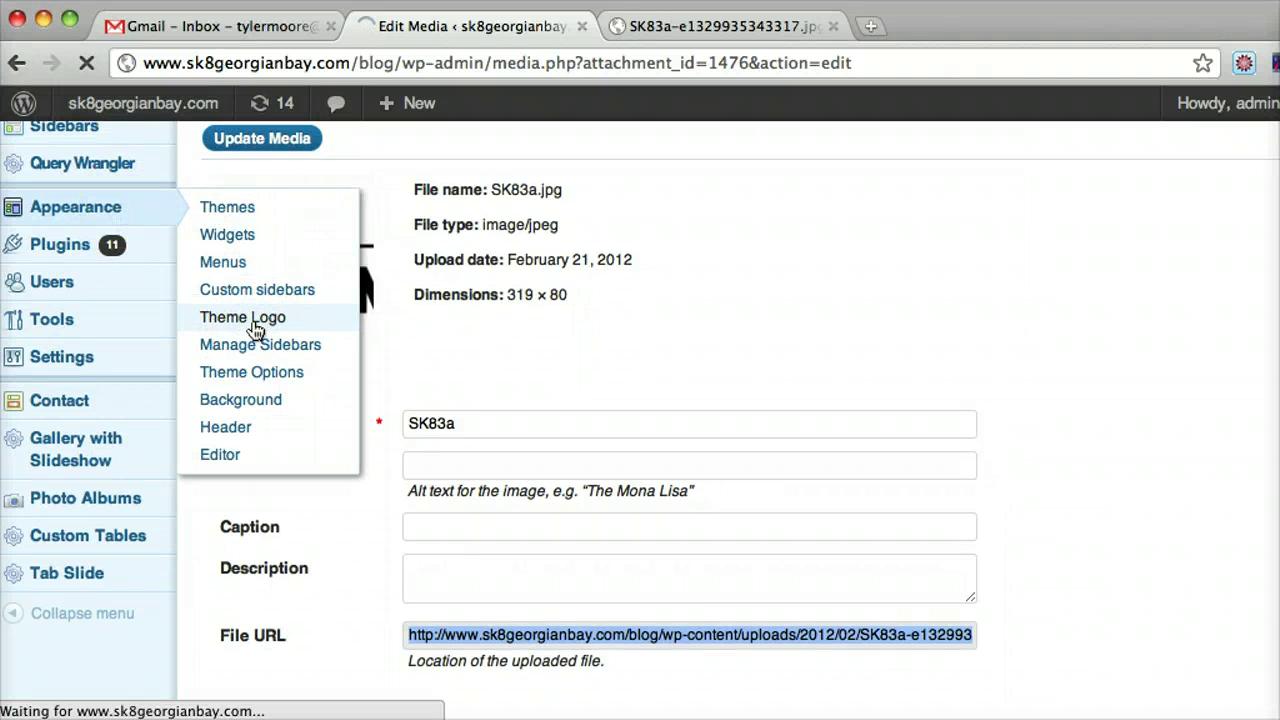
click(752, 458)
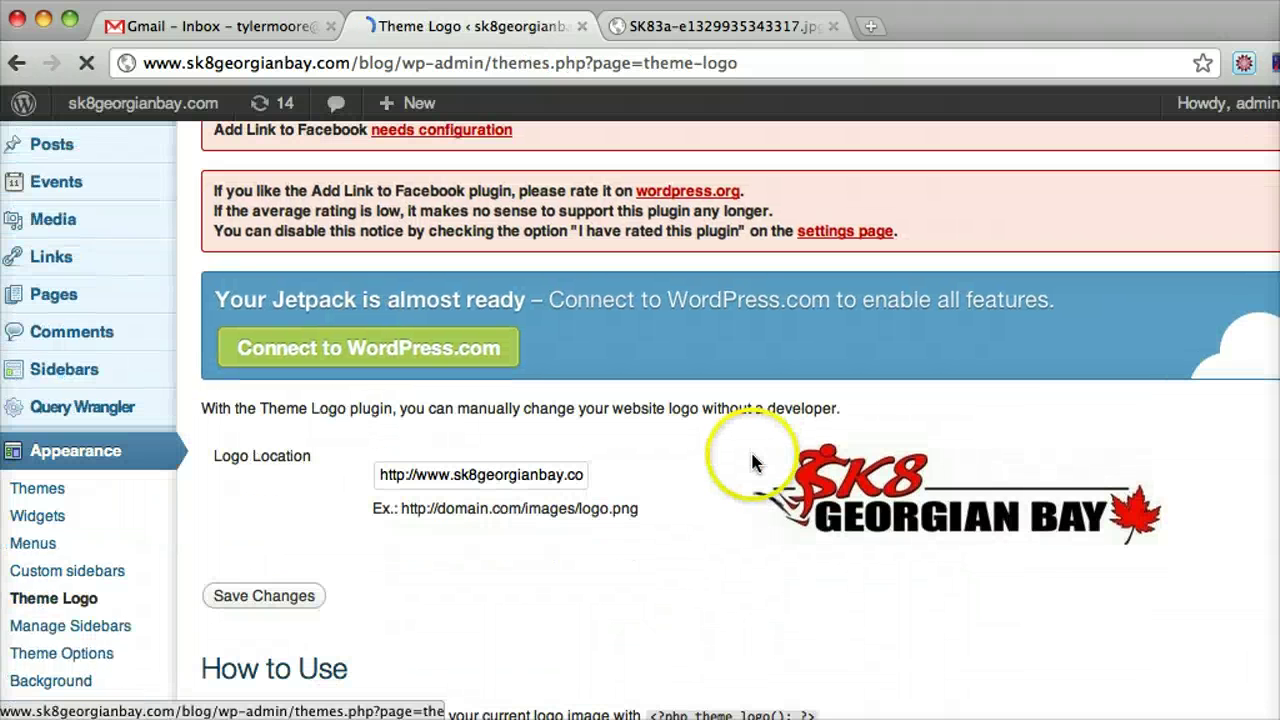
Step: Replace the SK83b Logo Location URL with the pasted SK83a-e1329935343317.jpg address and save
click(461, 476)
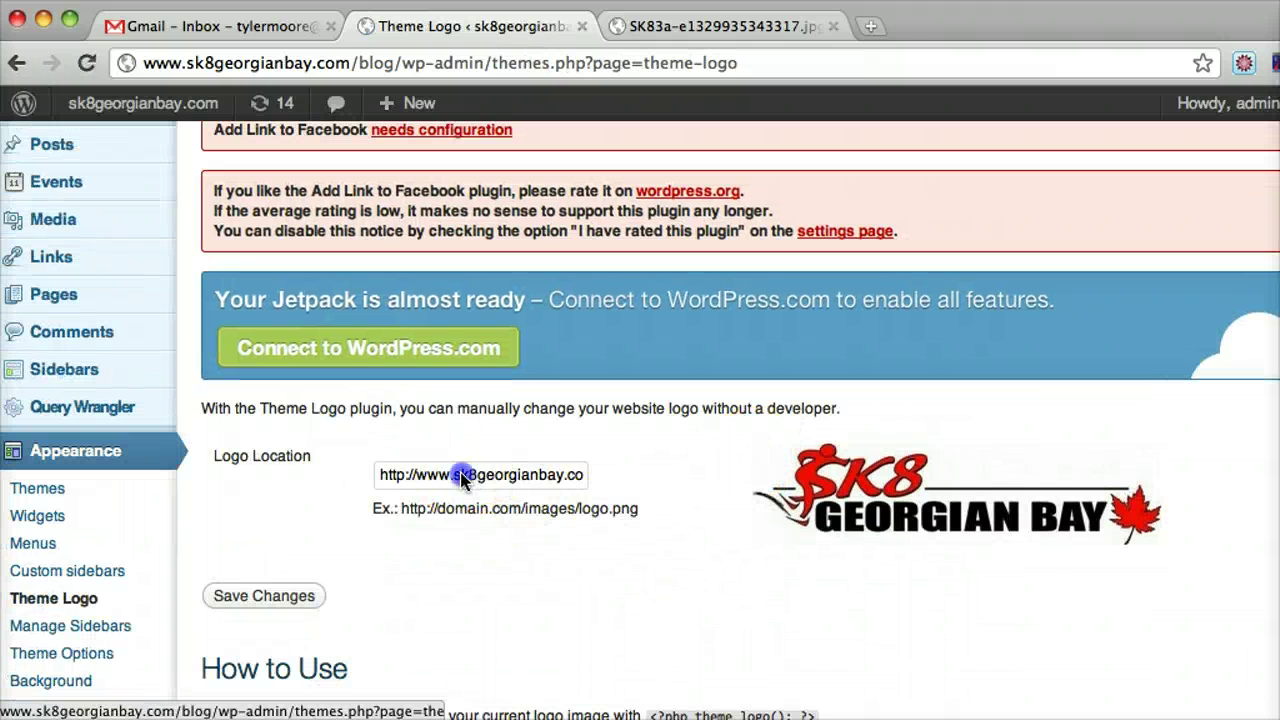
triple_click(461, 476)
key(BackSpace)
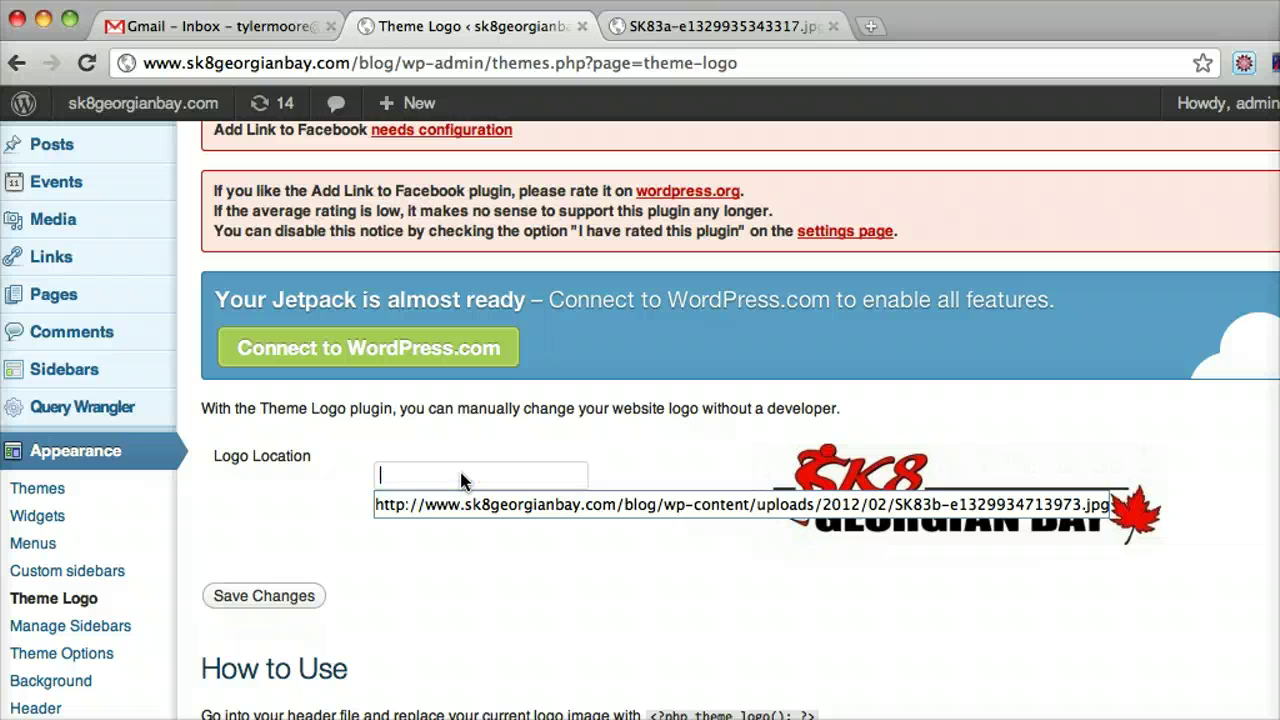
key(super+v)
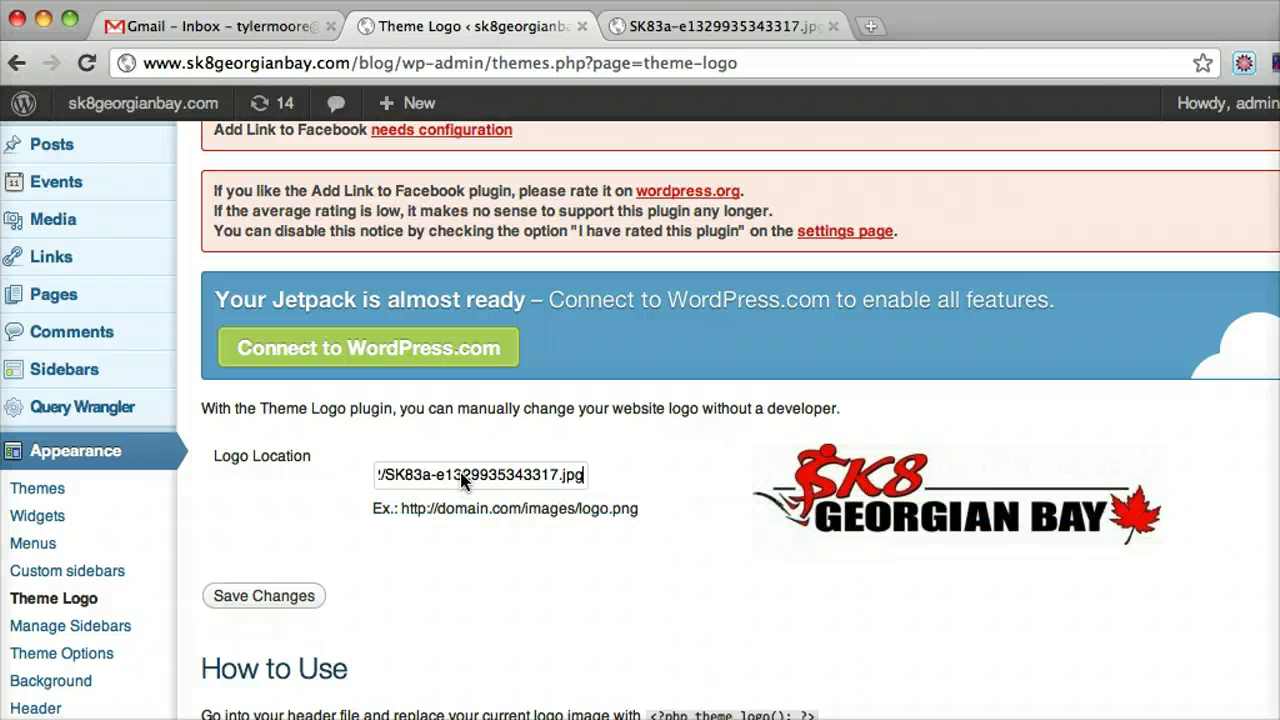
drag(575, 478, 206, 437)
click(281, 596)
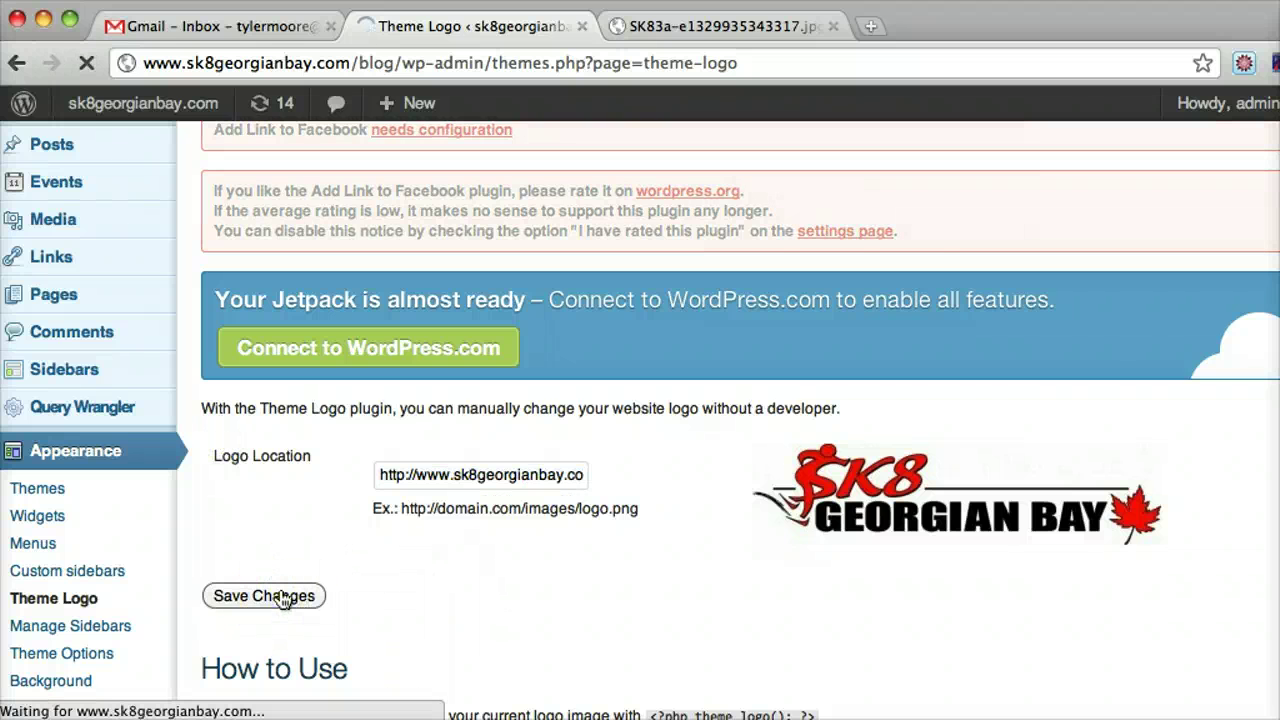
click(438, 582)
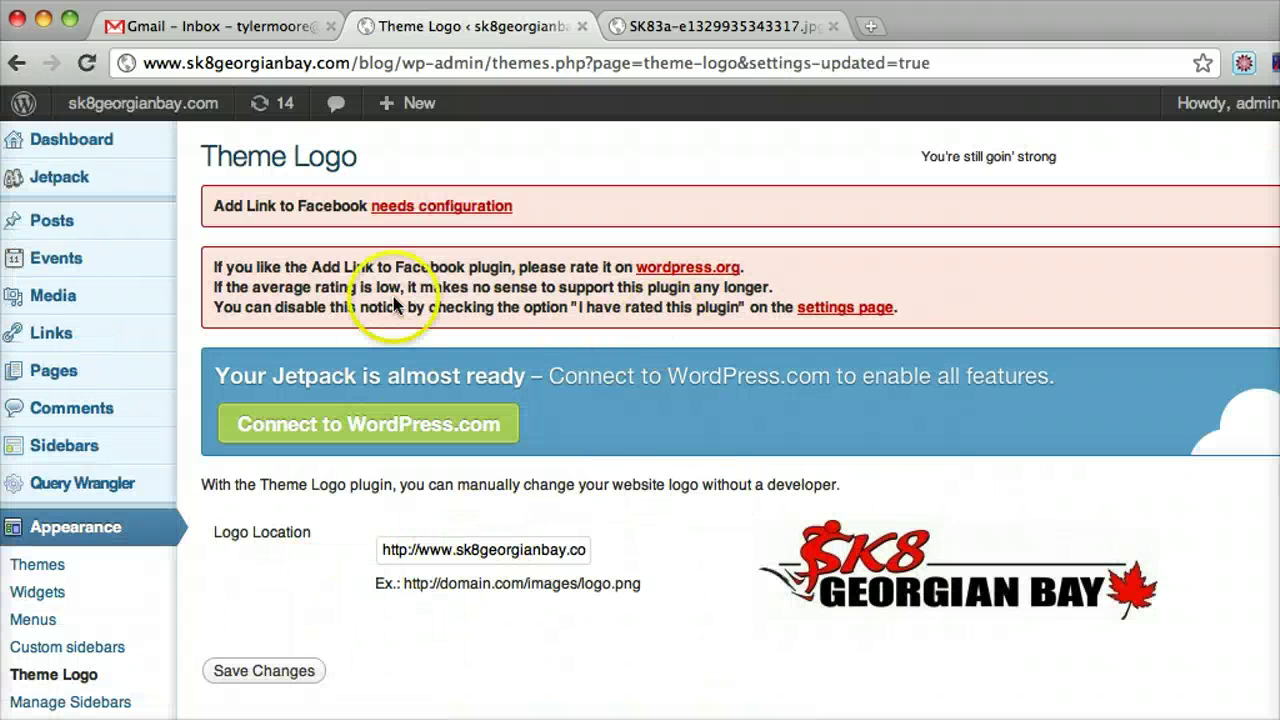
click(733, 28)
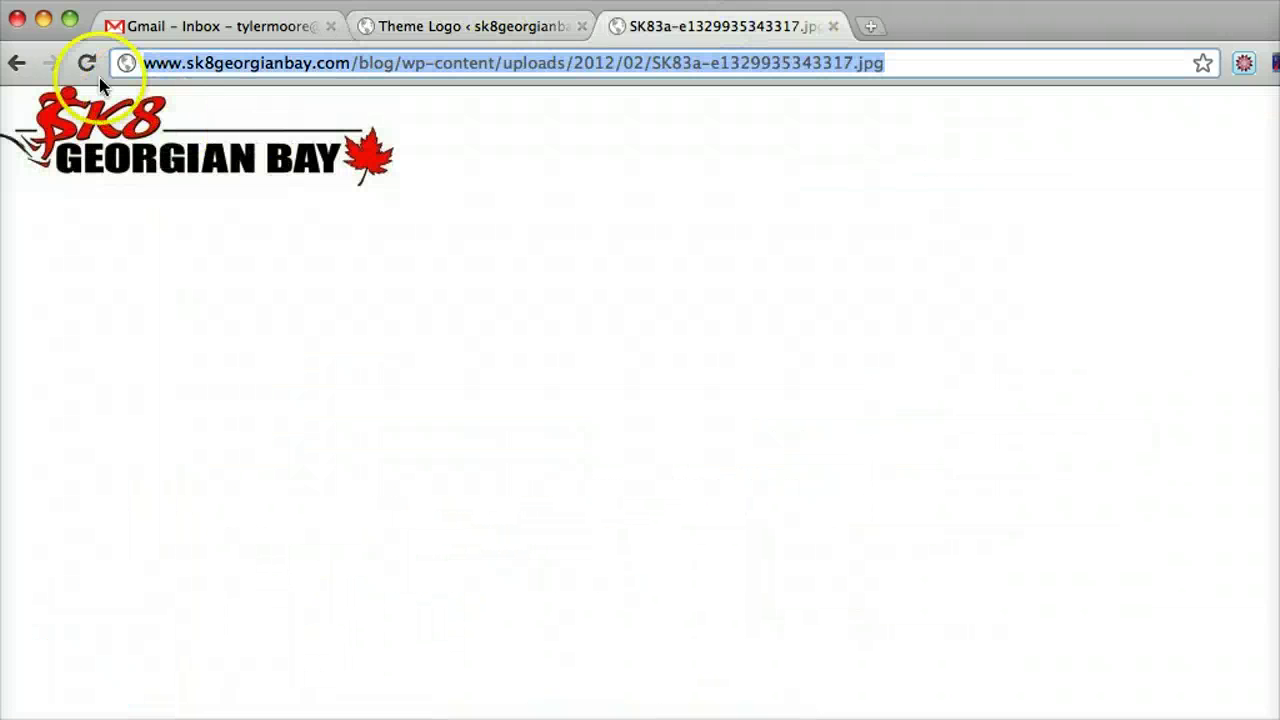
Step: Delete the image path from the address so the sk8georgianbay.com homepage loads
click(270, 68)
click(378, 64)
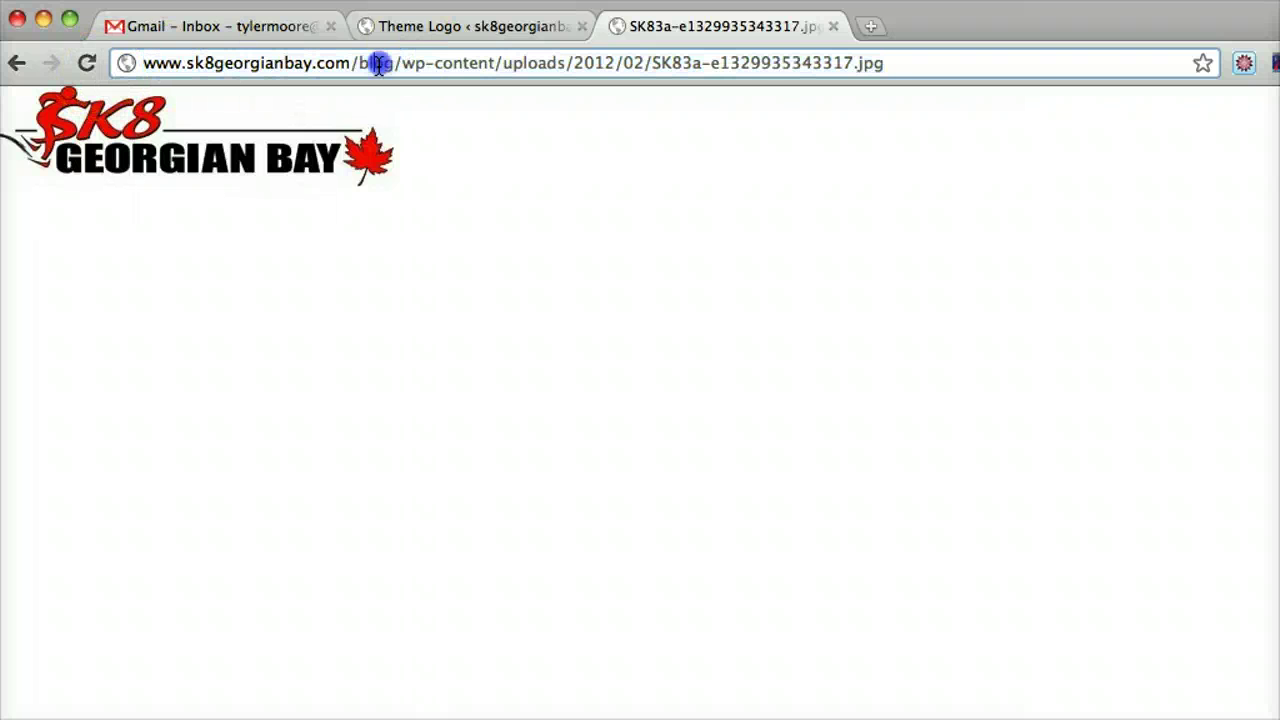
drag(360, 64, 876, 106)
key(BackSpace)
key(Return)
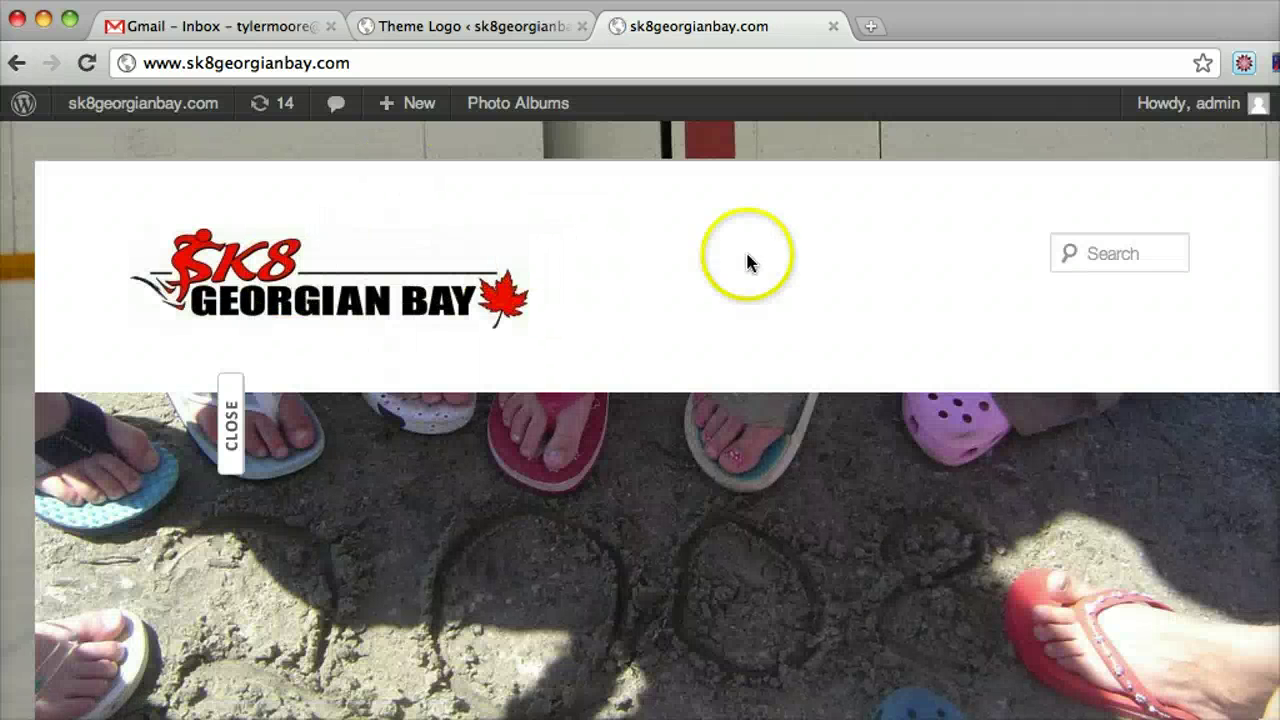
Step: Hide the side panel and scroll the homepage to check the scaled SK8 Georgian Bay header logo
click(747, 256)
scroll(754, 250, down, 2)
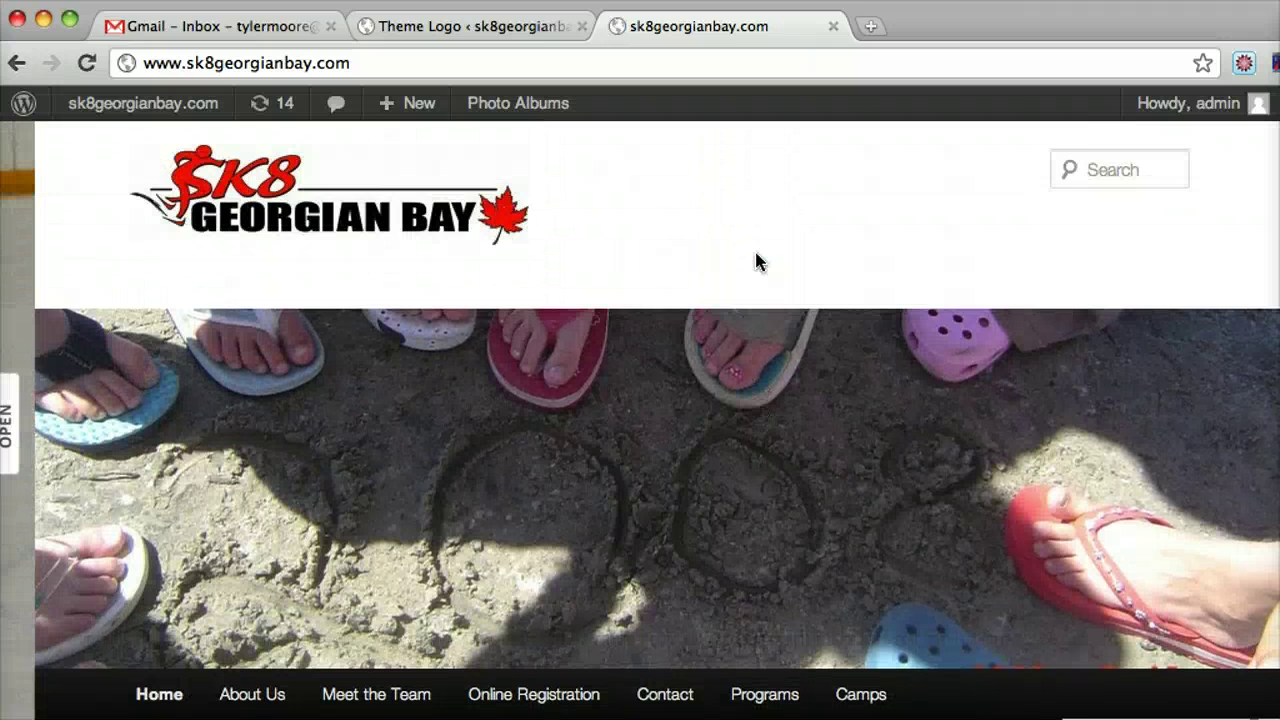
scroll(791, 391, down, 3)
scroll(791, 391, up, 5)
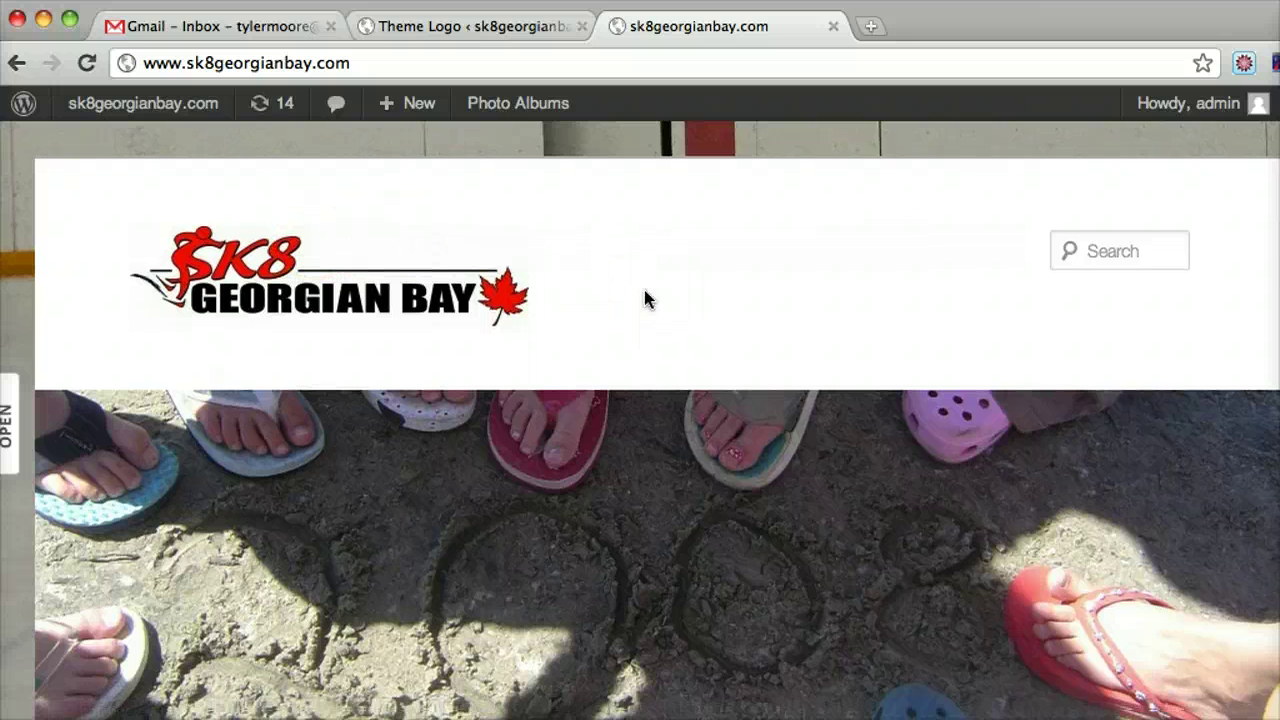
scroll(644, 297, down, 3)
scroll(644, 297, up, 3)
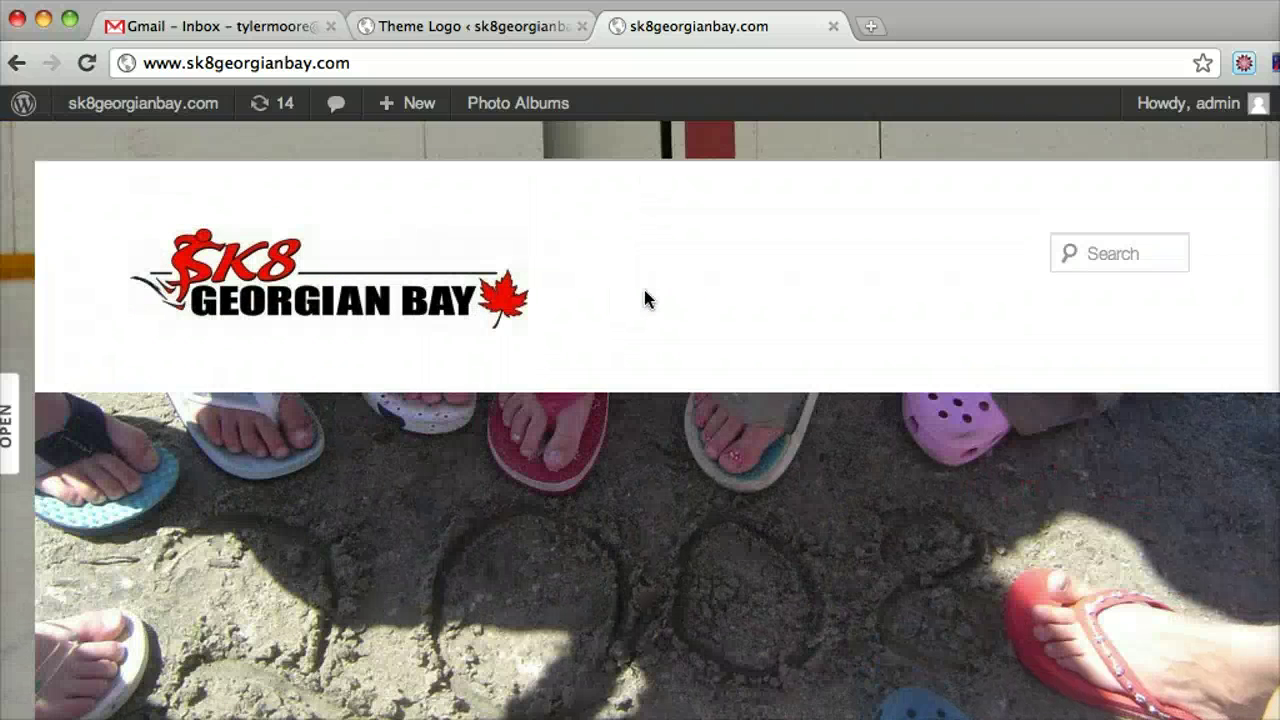